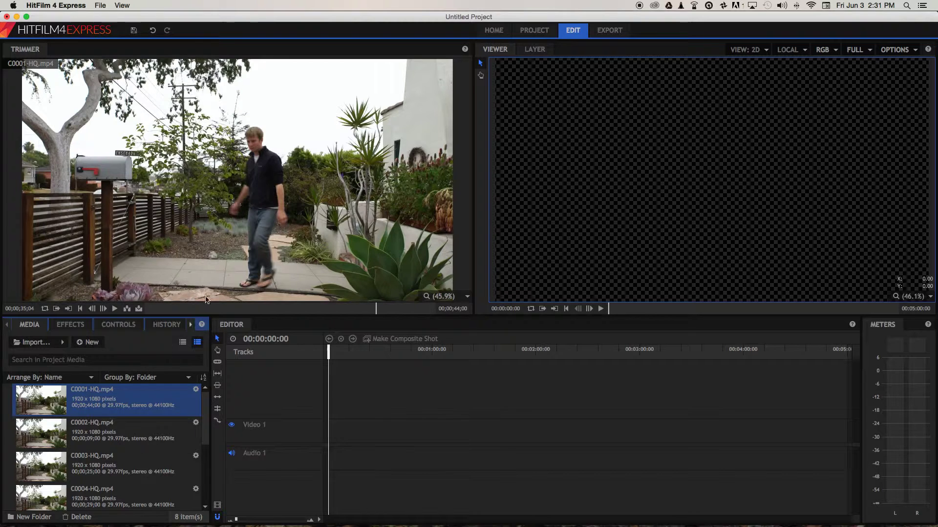
- Set the out point of C0001-HQ.mp4 at 00;00;17;27 and place the trimmed clip at the timeline start, matching the sequence settings to it
left_click_drag(376, 312, 262, 306)
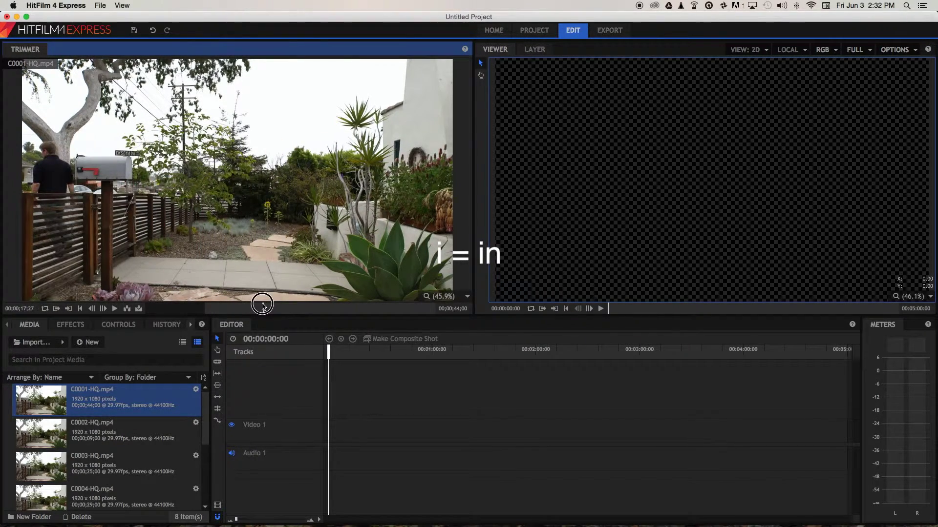
key("o")
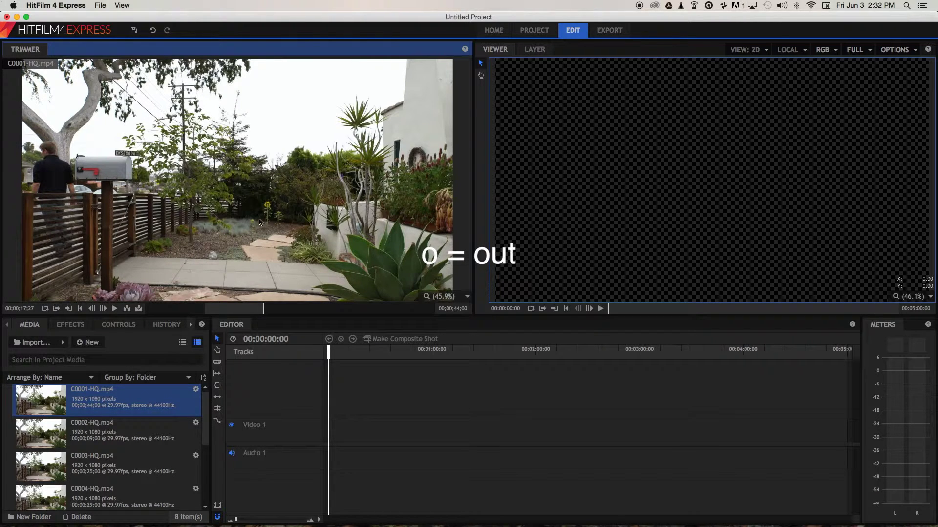
left_click_drag(203, 216, 371, 433)
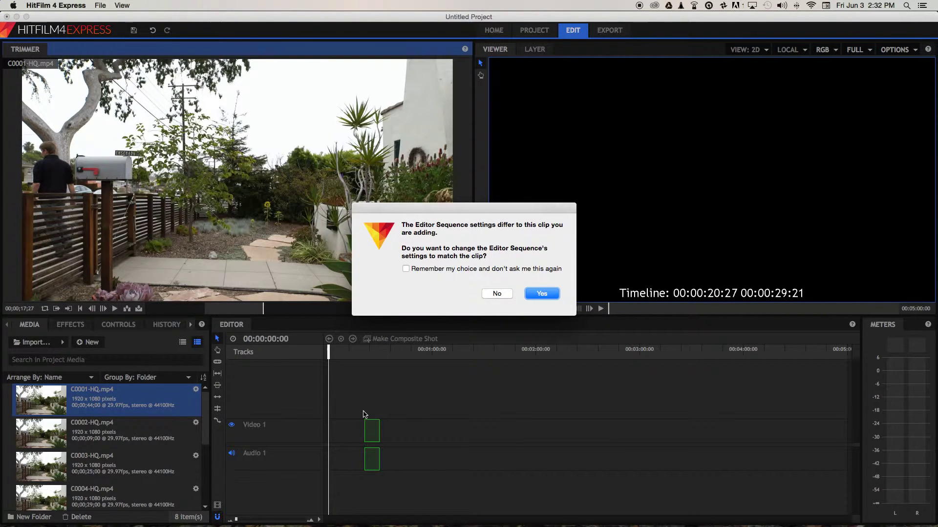
left_click(540, 294)
left_click_drag(372, 427, 336, 428)
- Slice the C0001-HQ.mp4 clip on the timeline at 00;00;01;19 and at 00;00;04;28
left_click_drag(330, 355, 329, 355)
left_click_drag(236, 521, 248, 520)
left_click_drag(328, 348, 397, 349)
left_click(218, 364)
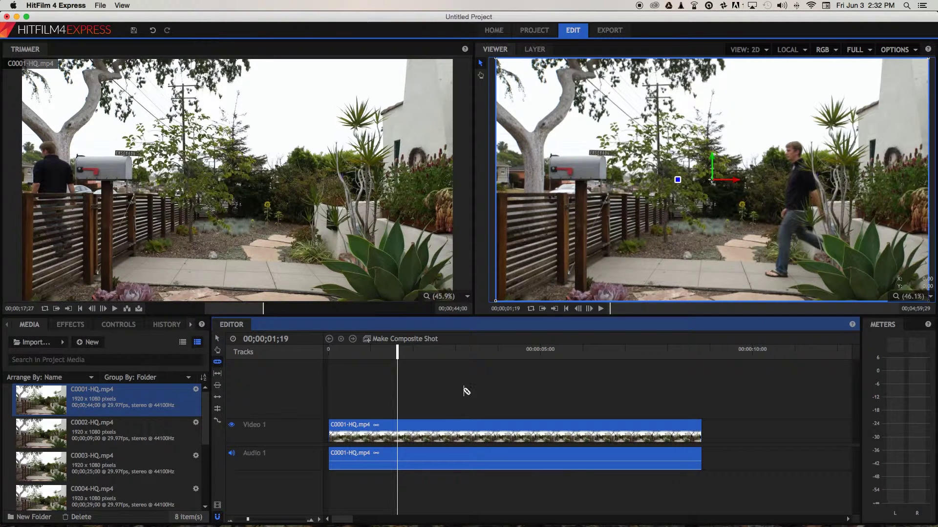
left_click(398, 430)
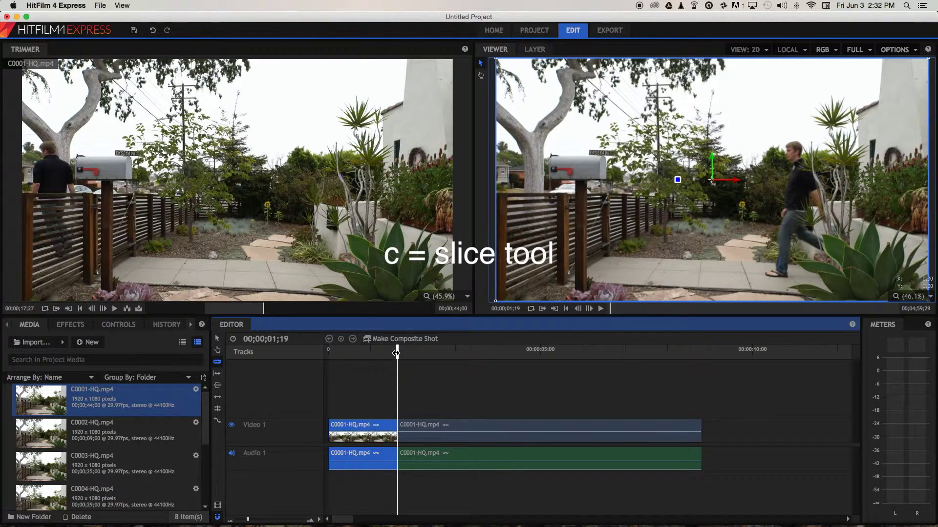
left_click_drag(412, 353, 537, 356)
left_click(539, 432)
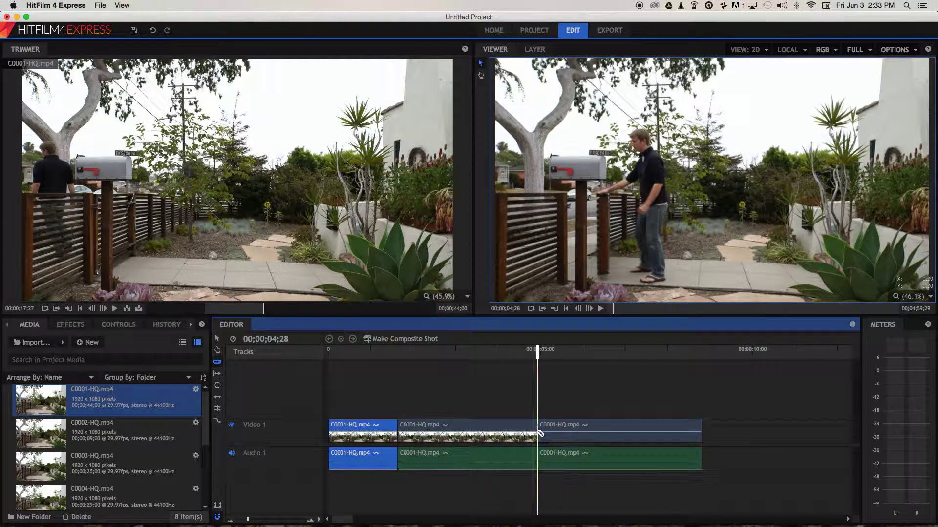
- Delete the middle segment of C0001-HQ.mp4 and move the remaining segment against the first one to close the gap
left_click(219, 339)
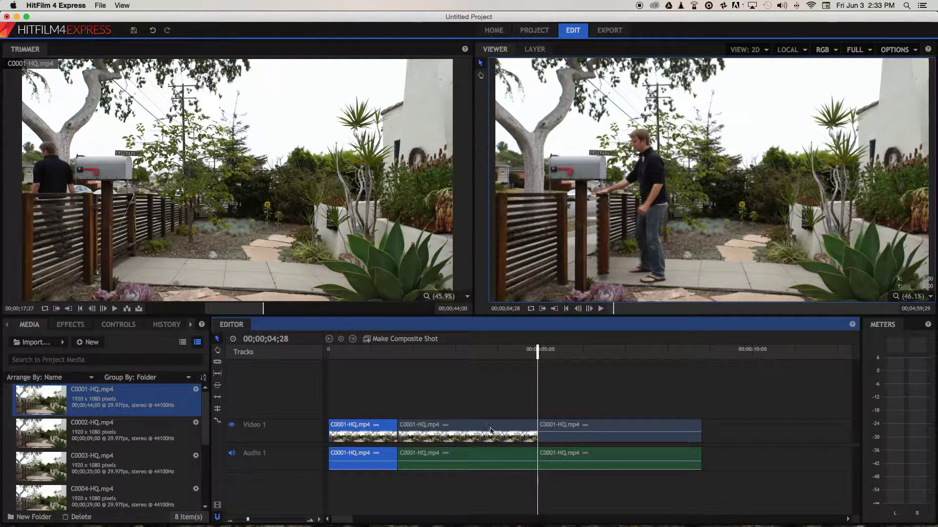
mouse_move(488, 499)
left_mouse_down()
mouse_move(478, 401)
mouse_move(489, 500)
left_mouse_up()
key("Delete")
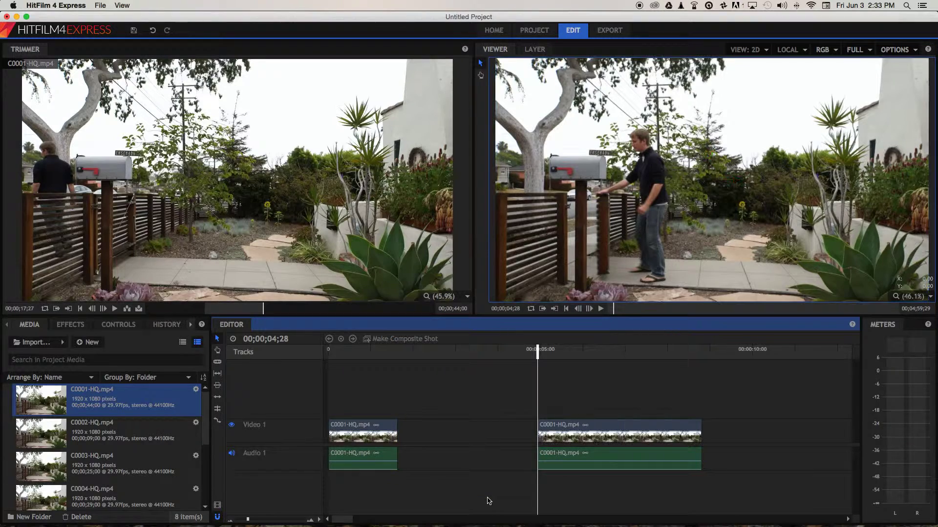
left_click_drag(563, 399, 586, 495)
left_click_drag(604, 430, 463, 434)
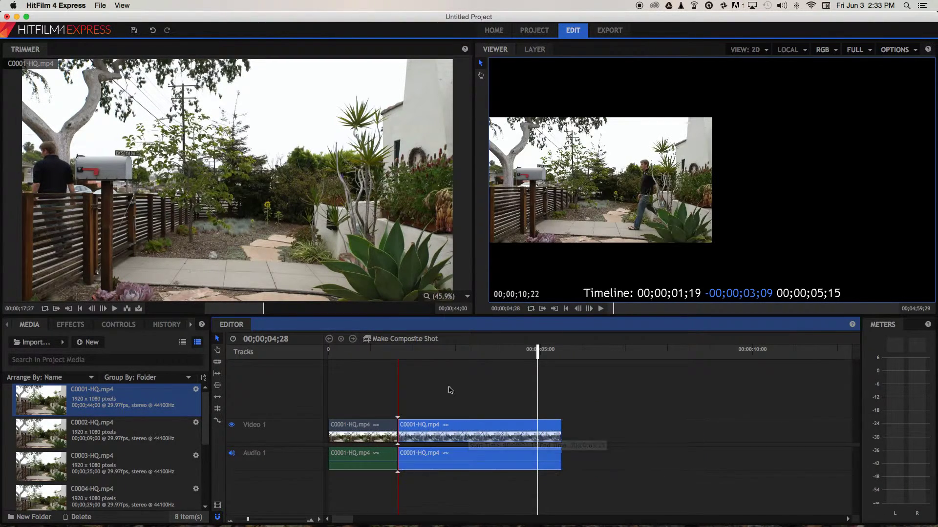
- Play back the jump cut between the two C0001-HQ.mp4 segments from 00;00;00;15
left_click(360, 349)
left_click(350, 350)
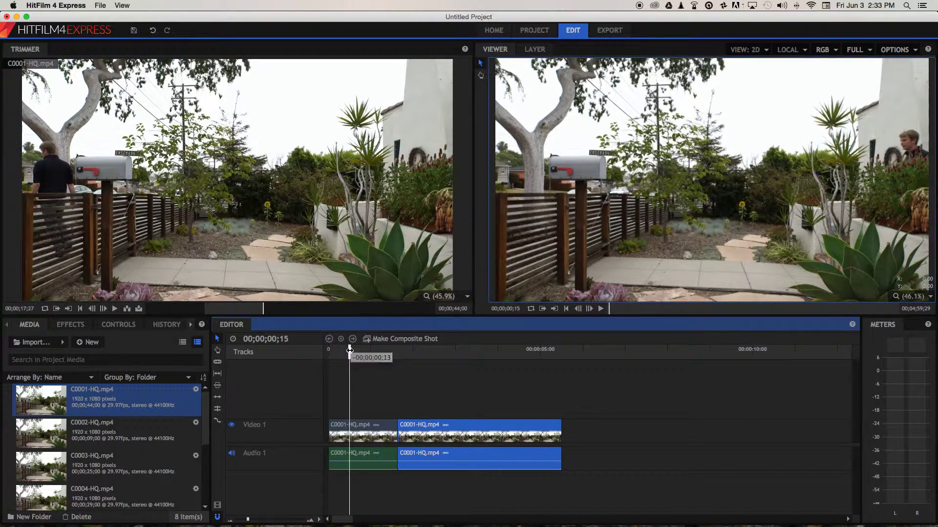
key("space")
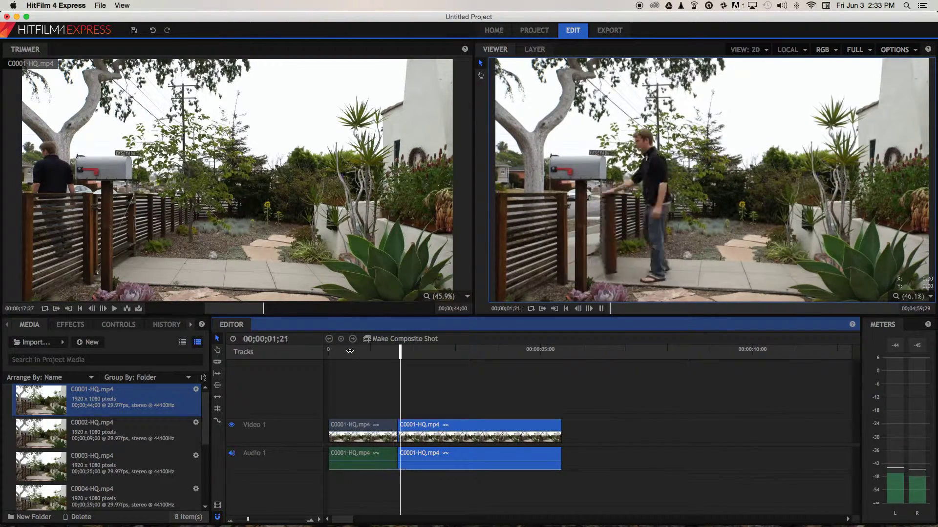
key("space")
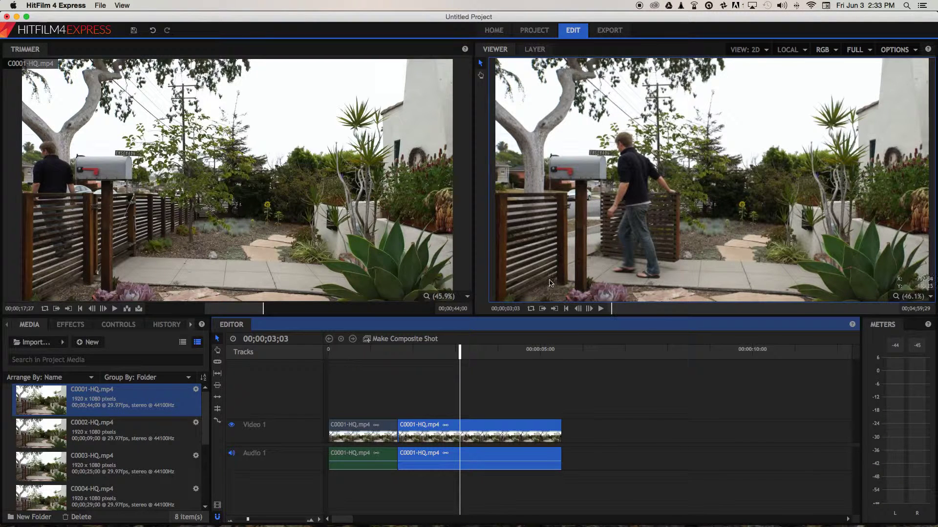
- Set the viewer's playback quality to Half and replay the C0001-HQ.mp4 jump cut
left_click(859, 50)
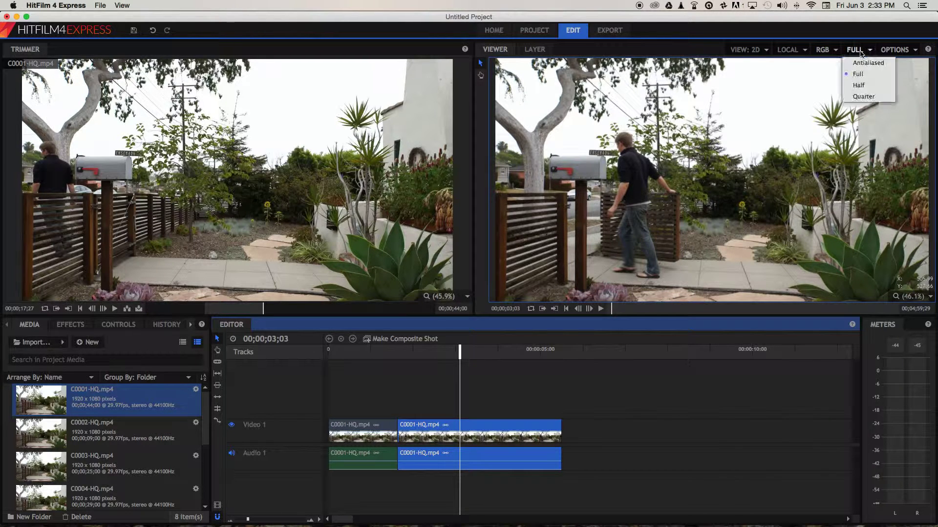
left_click(862, 86)
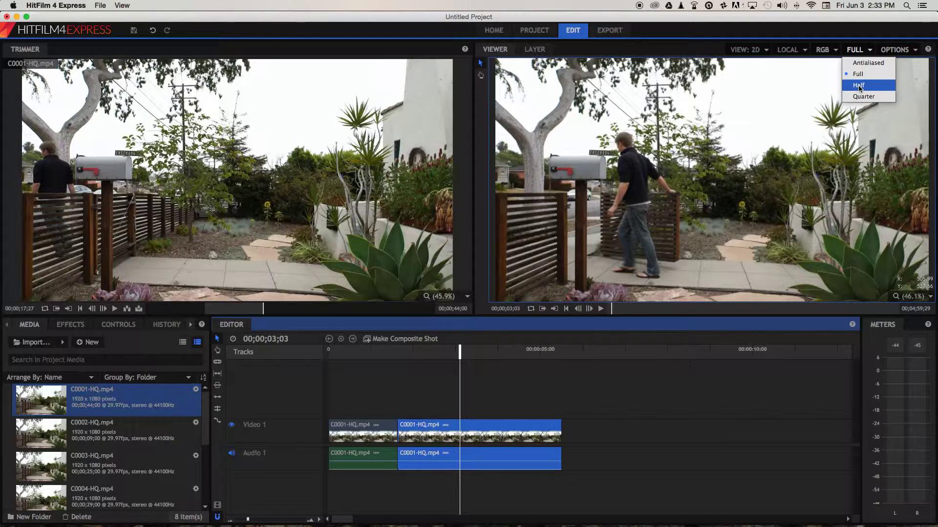
left_click_drag(464, 355, 350, 354)
key("space")
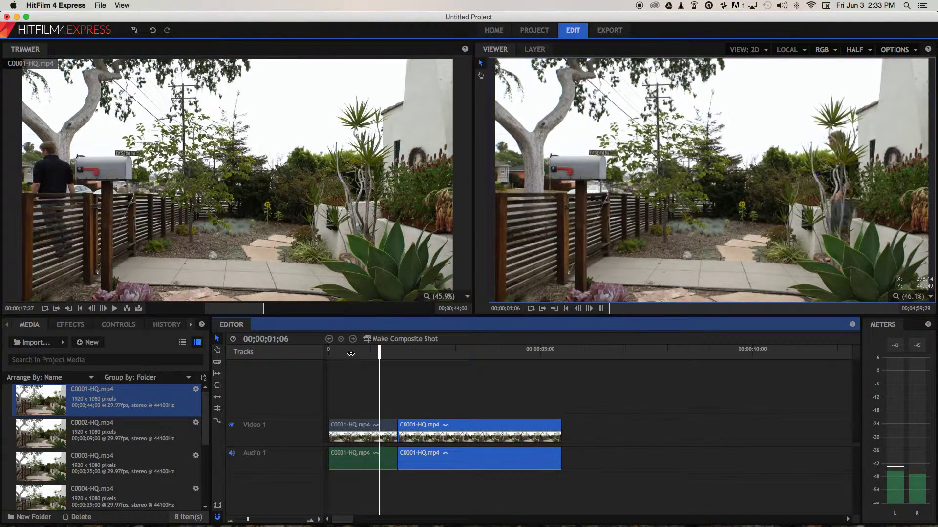
key("space")
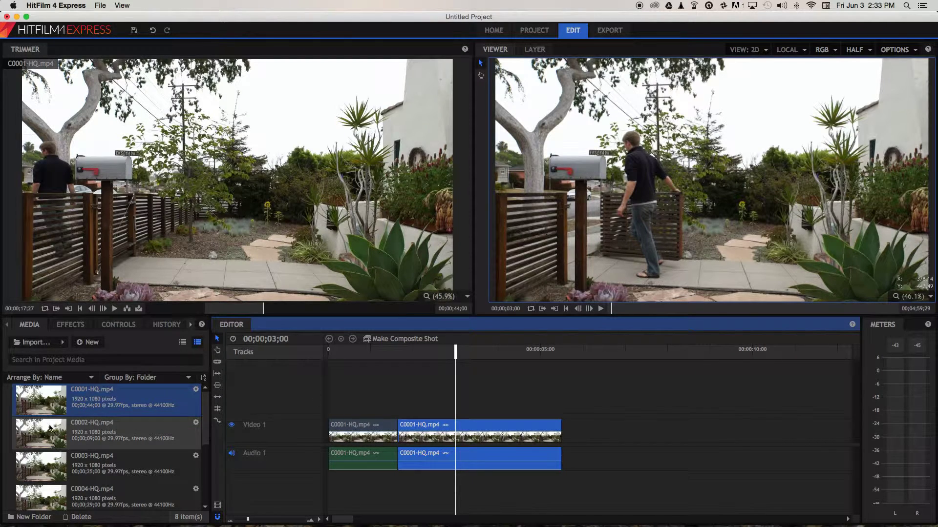
- Trim C0003-HQ.mp4 to an out point of 00;00;11;28 and append it directly after the C0001-HQ.mp4 segments
left_click(48, 471)
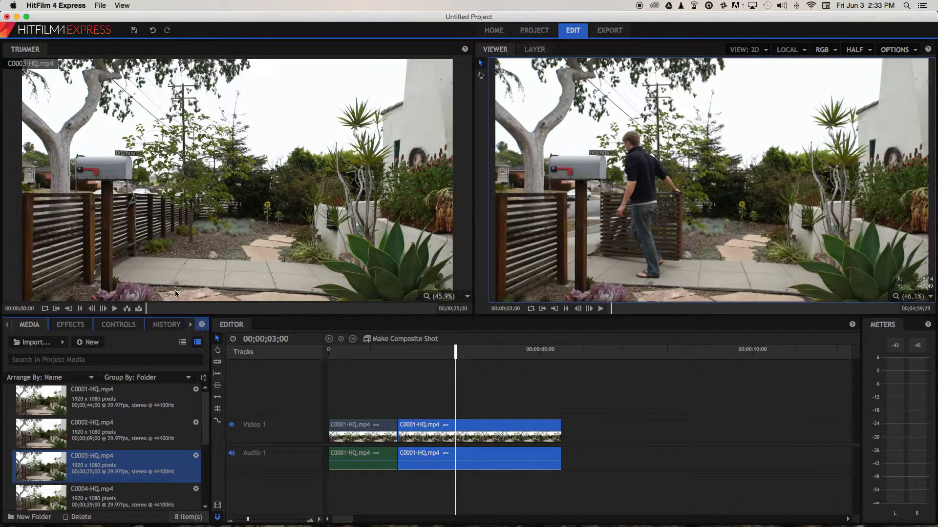
left_click_drag(160, 310, 283, 307)
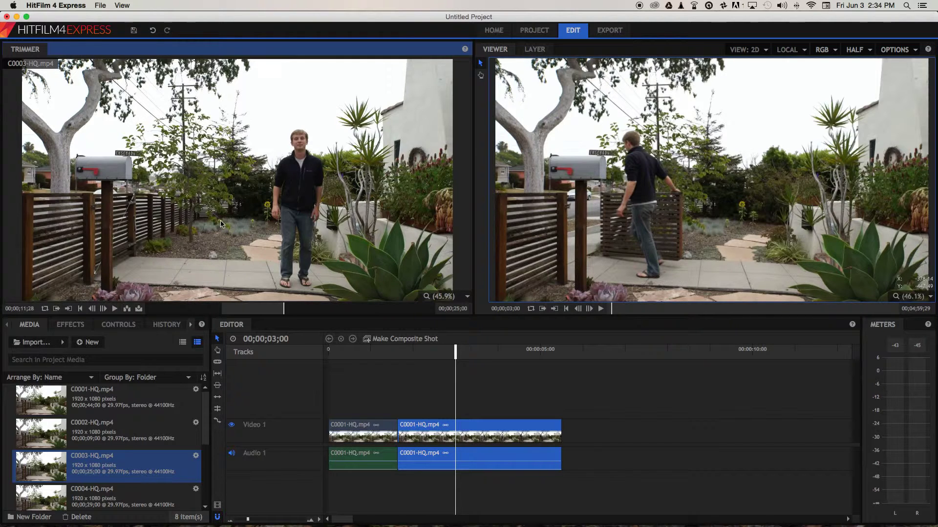
left_click_drag(208, 202, 569, 429)
- Slice the C0003-HQ.mp4 clip mid-jump at 00;00;06;22 and at 00;00;10;00 on the timeline
left_click_drag(537, 358, 613, 357)
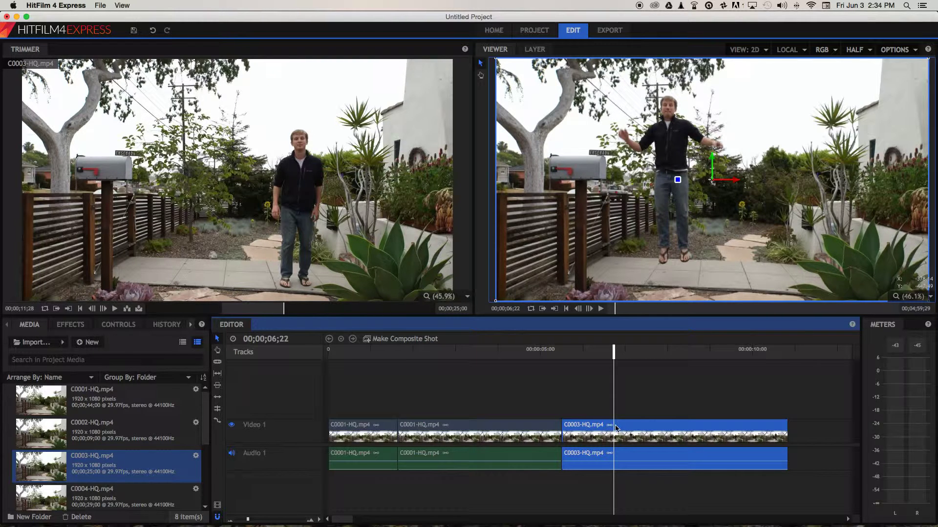
key("c")
left_click(614, 430)
left_click_drag(613, 345, 753, 357)
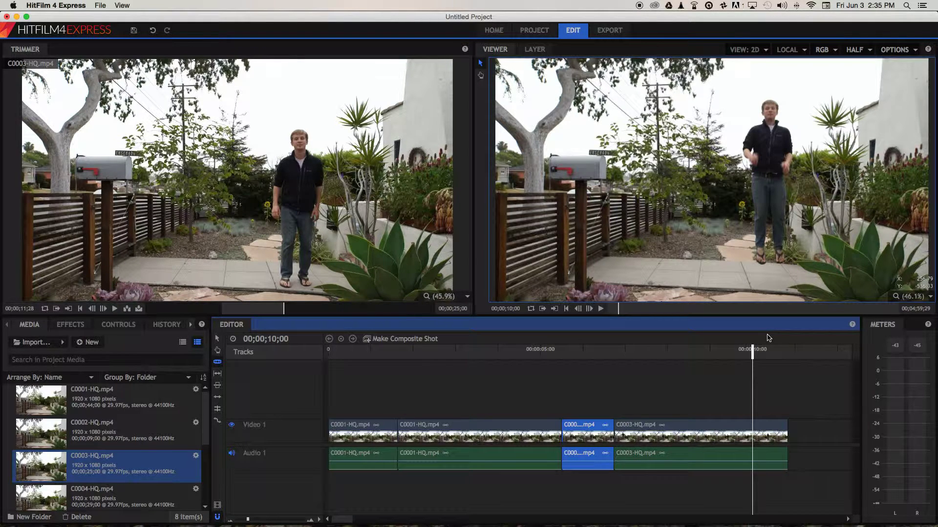
left_click(753, 432)
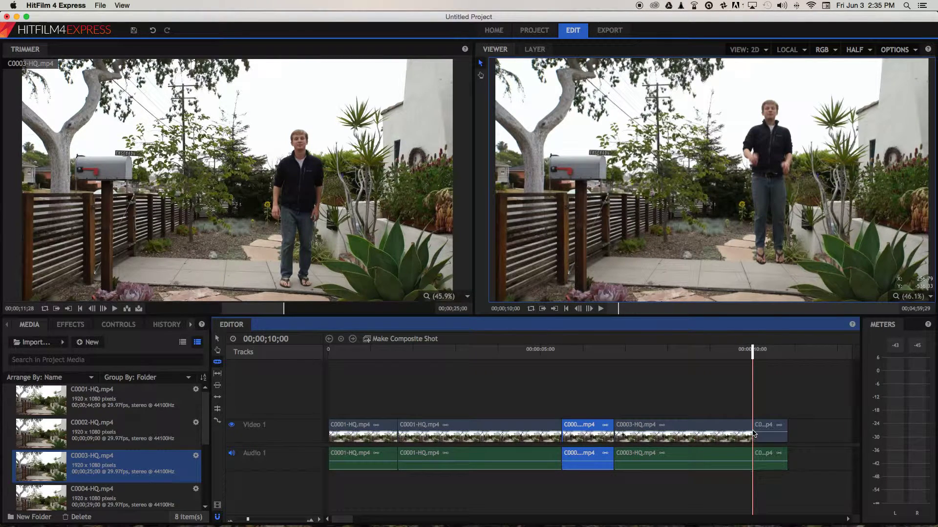
- Delete the middle segment of C0003-HQ.mp4 and move its last segment against the first to close the gap
left_click(217, 342)
left_click(697, 434)
key("Delete")
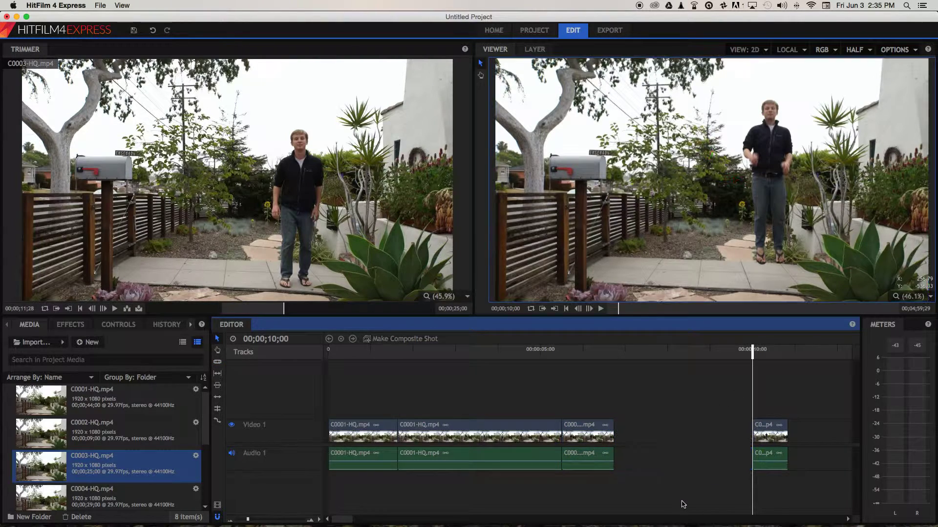
left_click(770, 468)
left_click_drag(764, 433, 640, 434)
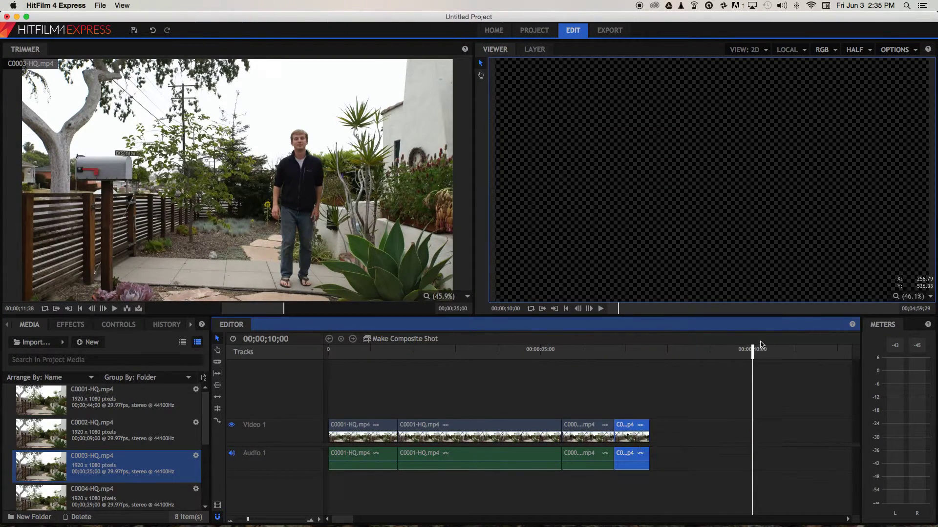
- Play back the mid-air jump cut between the two C0003-HQ.mp4 segments
left_click_drag(752, 350, 579, 375)
key("space")
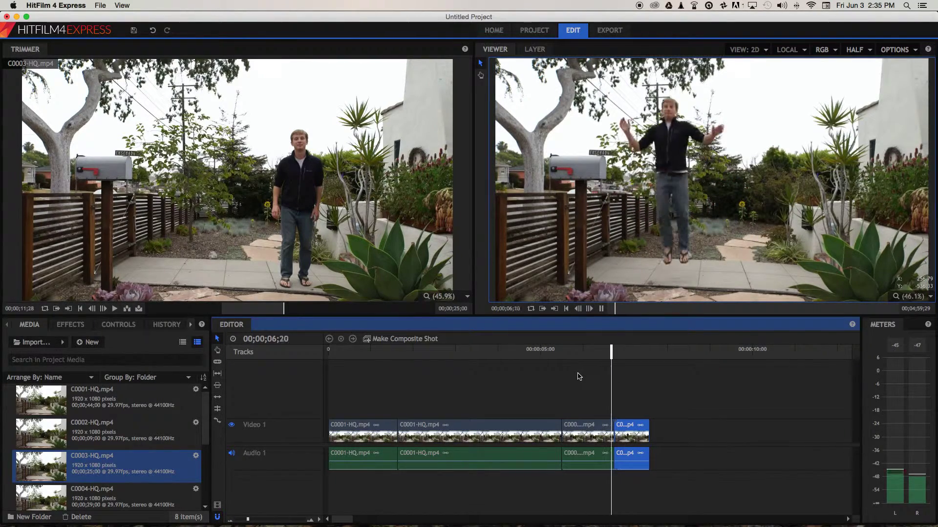
key("space")
left_click_drag(641, 351, 584, 361)
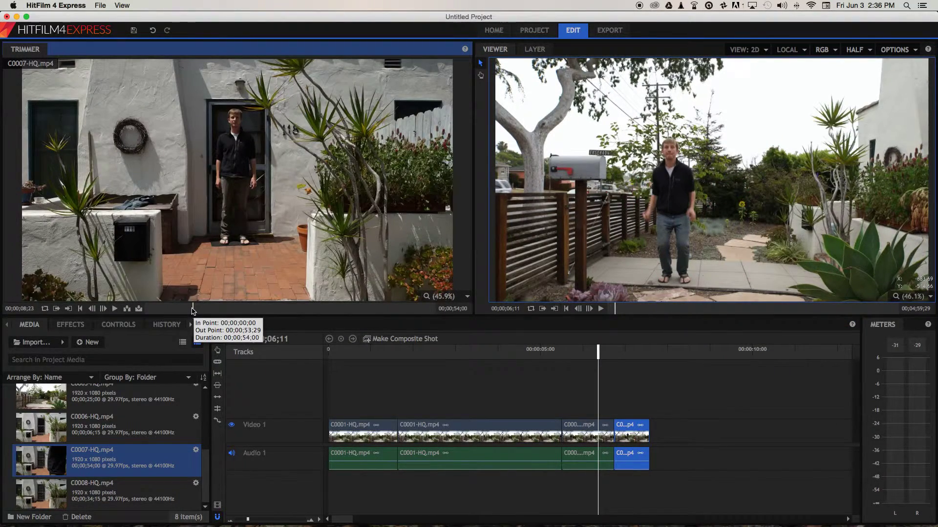
- Trim C0007-HQ.mp4 from 00;00;07;17 to 00;00;26;10 and add it to Video 1 after the C0003-HQ.mp4 segments
mouse_move(193, 311)
left_mouse_down()
mouse_move(204, 311)
mouse_move(186, 310)
left_mouse_up()
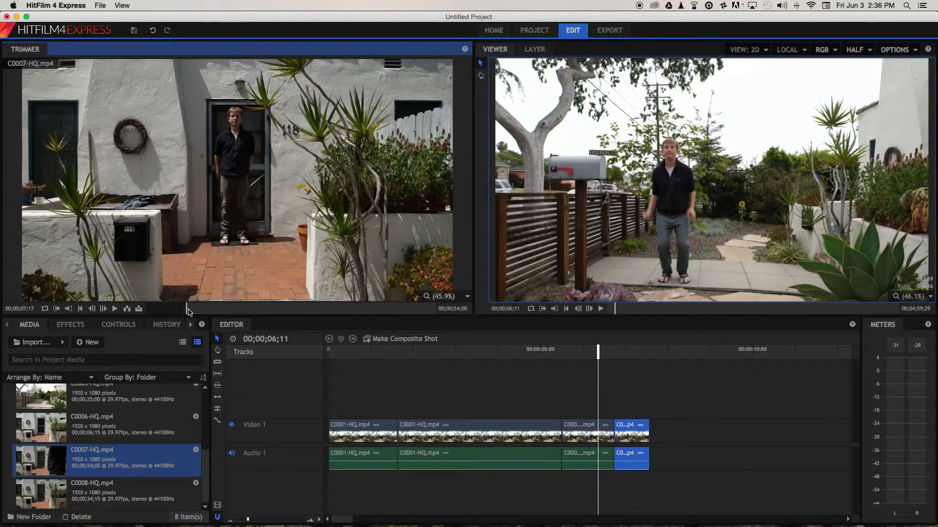
left_click_drag(186, 310, 286, 313)
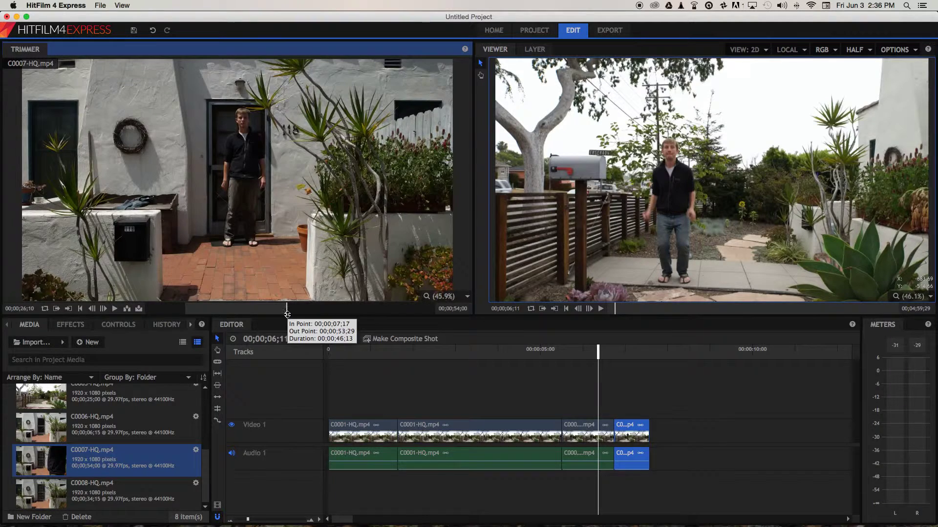
left_click_drag(252, 246, 670, 433)
- Slice the C0007-HQ.mp4 clip on the timeline at 00;00;10;01 and at 00;00;16;10
scroll(670, 433, "right", 5)
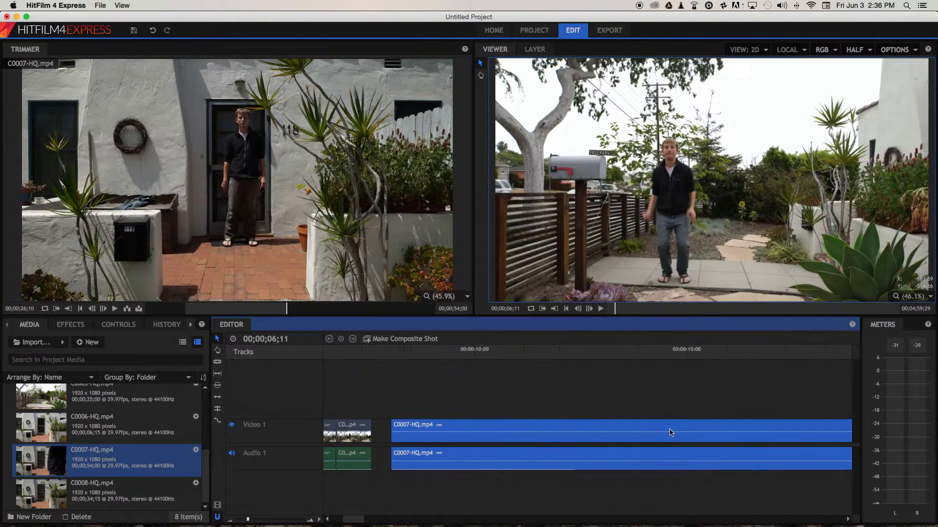
left_click_drag(249, 520, 246, 520)
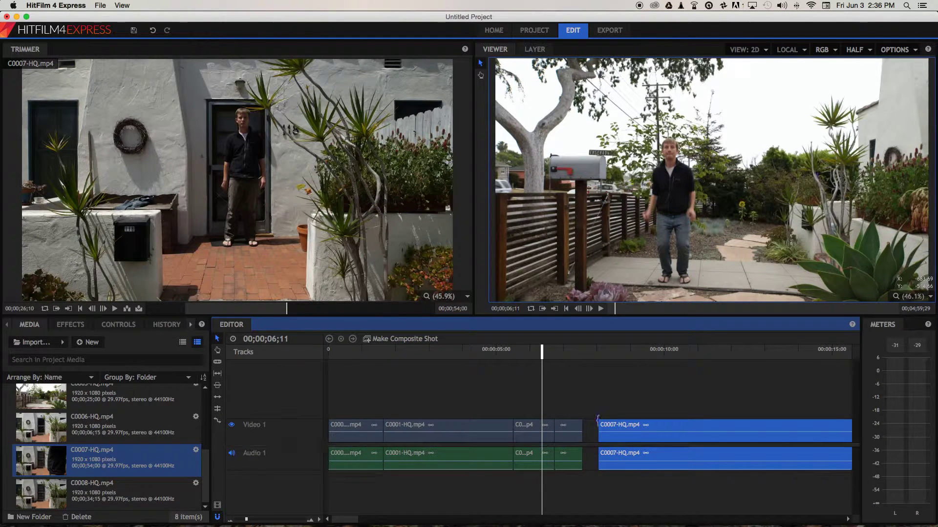
scroll(602, 423, "right", 5)
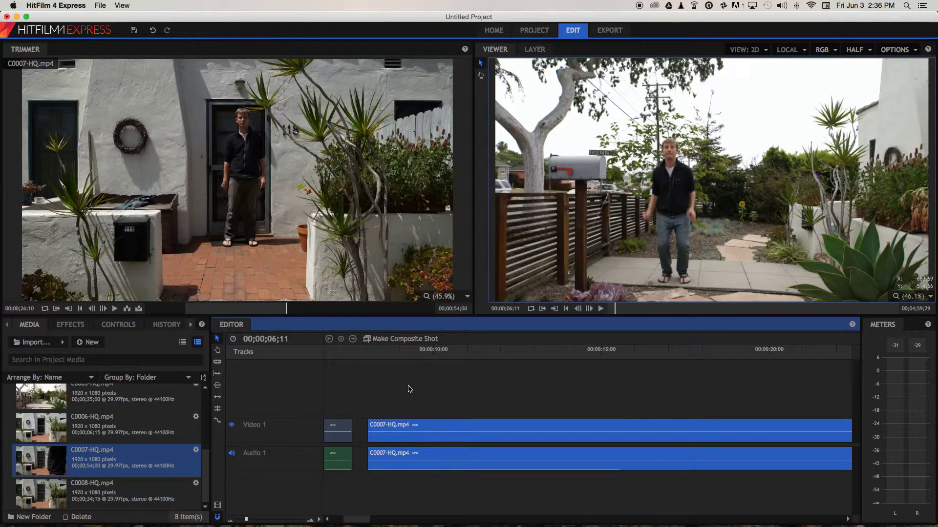
mouse_move(384, 355)
left_mouse_down()
mouse_move(369, 352)
mouse_move(434, 357)
left_mouse_up()
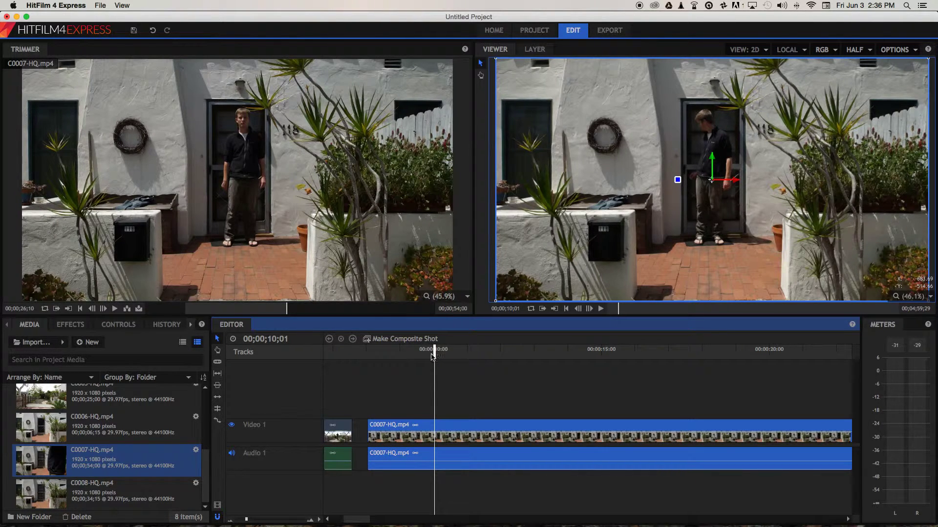
key("c")
left_click(436, 424)
left_click_drag(436, 350, 646, 350)
left_click(646, 428)
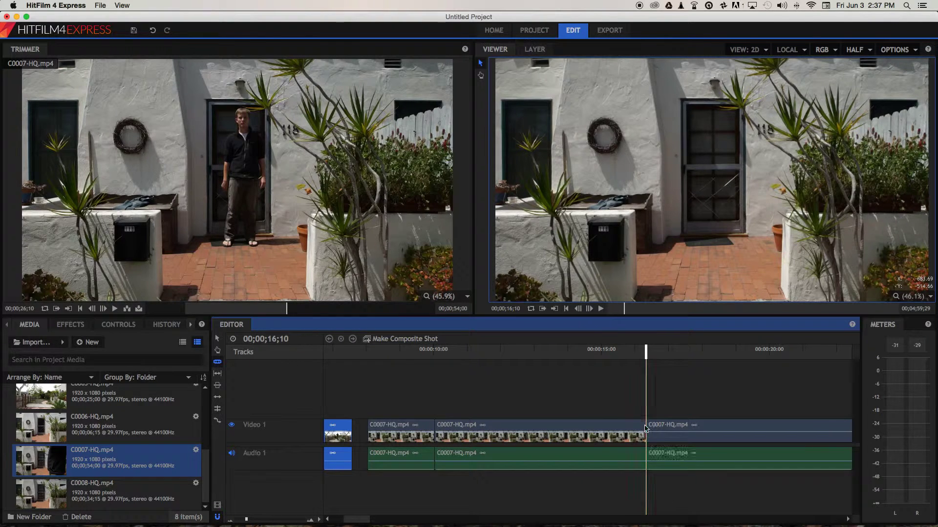
- Delete the middle segment of C0007-HQ.mp4 and move the remaining segment against the first one
left_click(217, 339)
left_click_drag(581, 398, 544, 472)
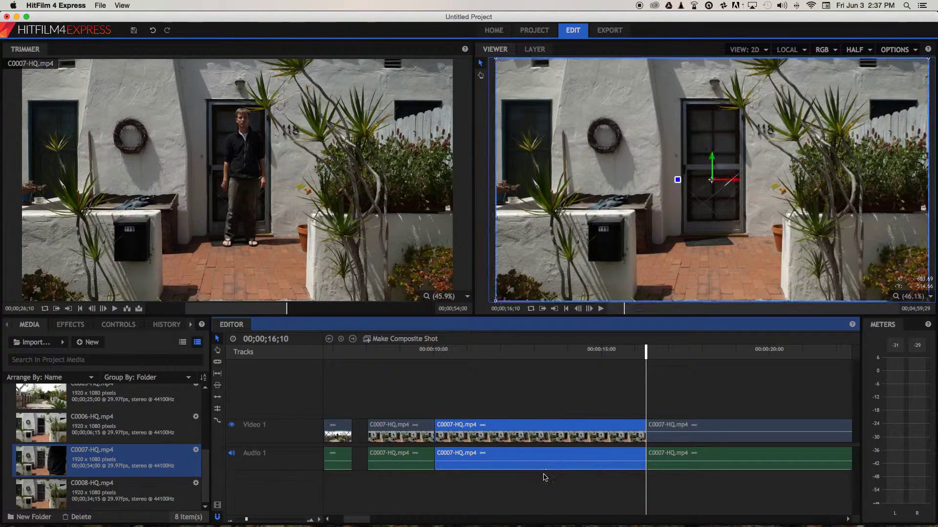
key("Delete")
left_click_drag(713, 428, 502, 432)
- Slice the second C0007-HQ.mp4 segment on the timeline at 00;00;12;16 and at 00;00;18;19
mouse_move(442, 350)
left_mouse_down()
mouse_move(541, 352)
mouse_move(518, 352)
left_mouse_up()
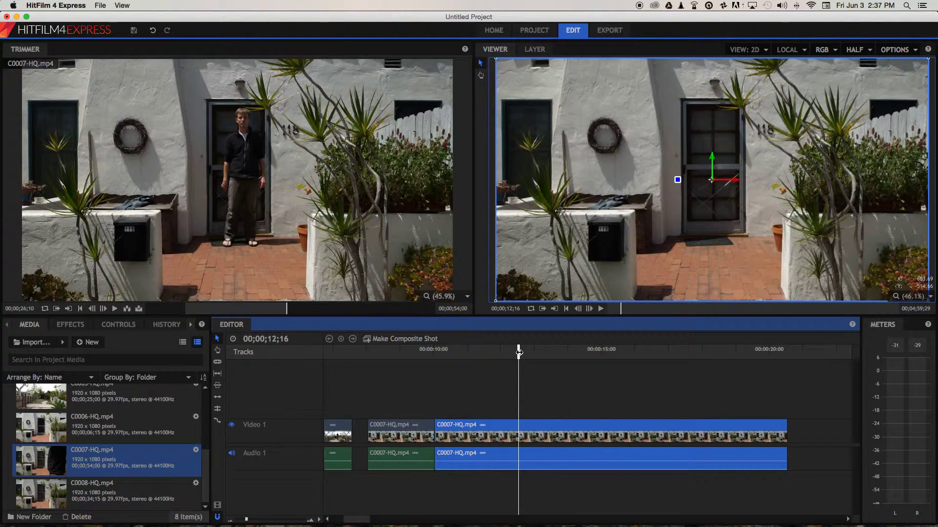
left_click(520, 429)
left_click_drag(518, 353, 723, 349)
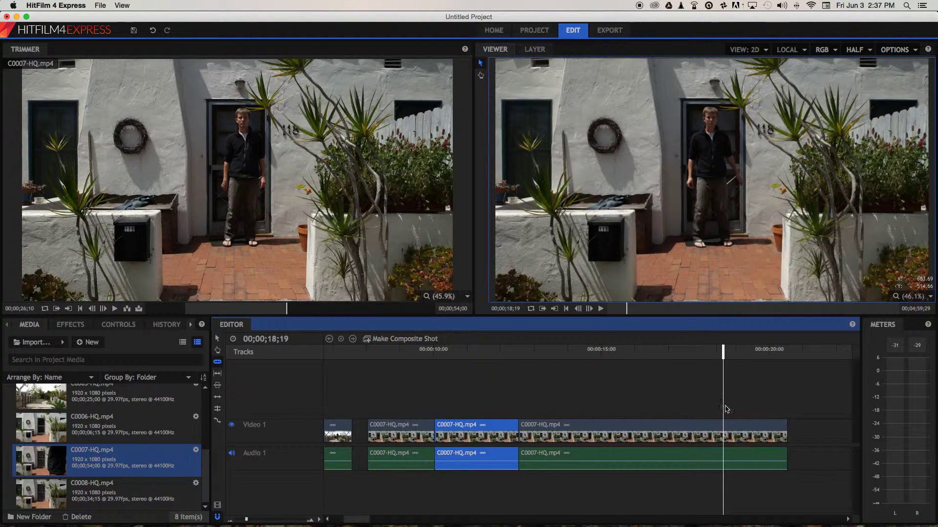
left_click(724, 430)
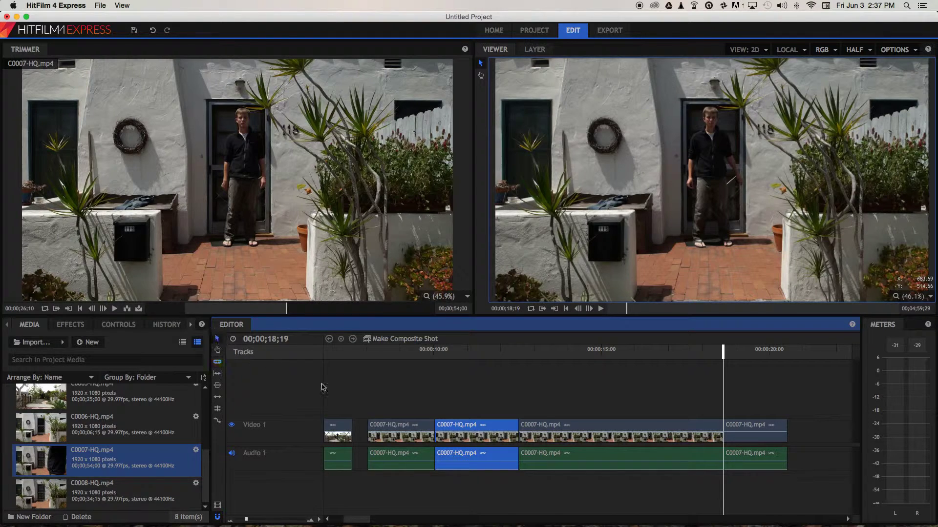
- Delete the C0007-HQ.mp4 segment between 00;00;12;16 and 00;00;18;19 and move the last segment against the preceding one
key("v")
left_click(642, 440)
key("Delete")
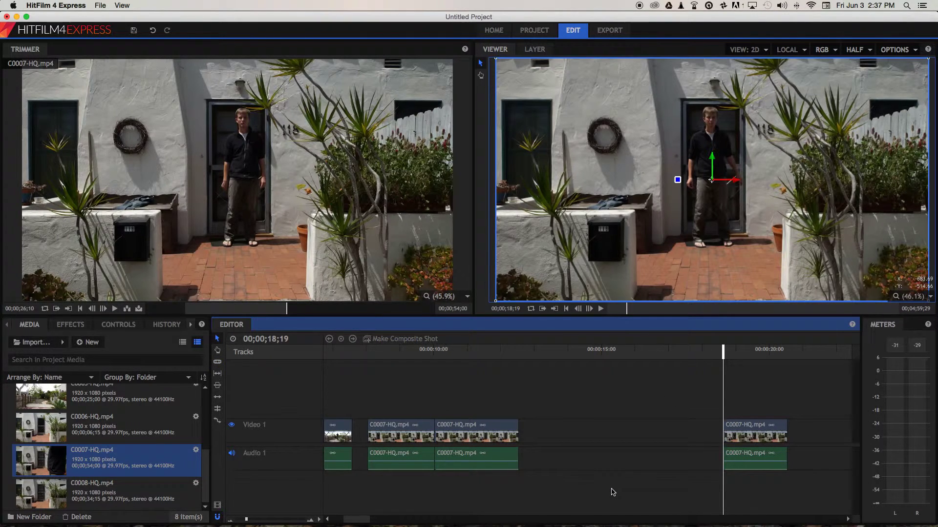
left_click(754, 430)
left_click_drag(757, 430, 546, 430)
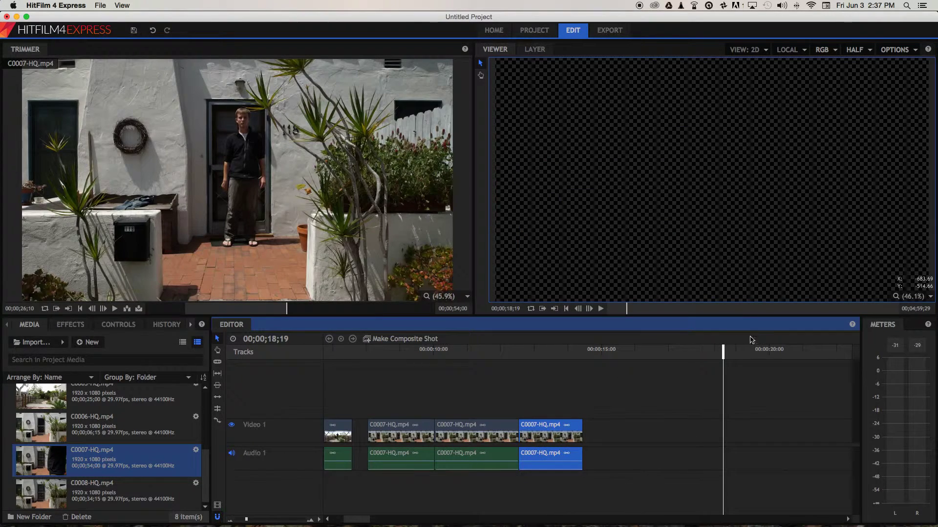
- Play back the C0007-HQ.mp4 jump cuts from 00;00;09;04
left_click_drag(723, 352, 405, 352)
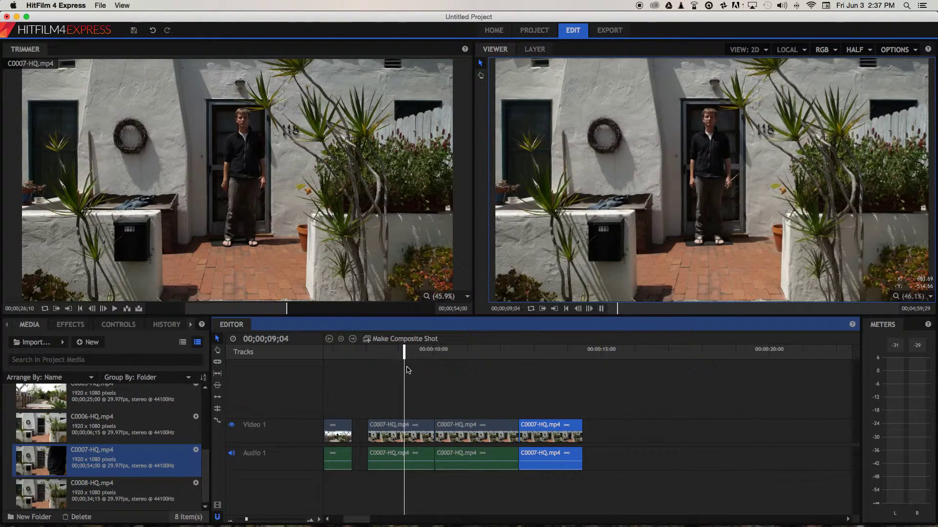
key("space")
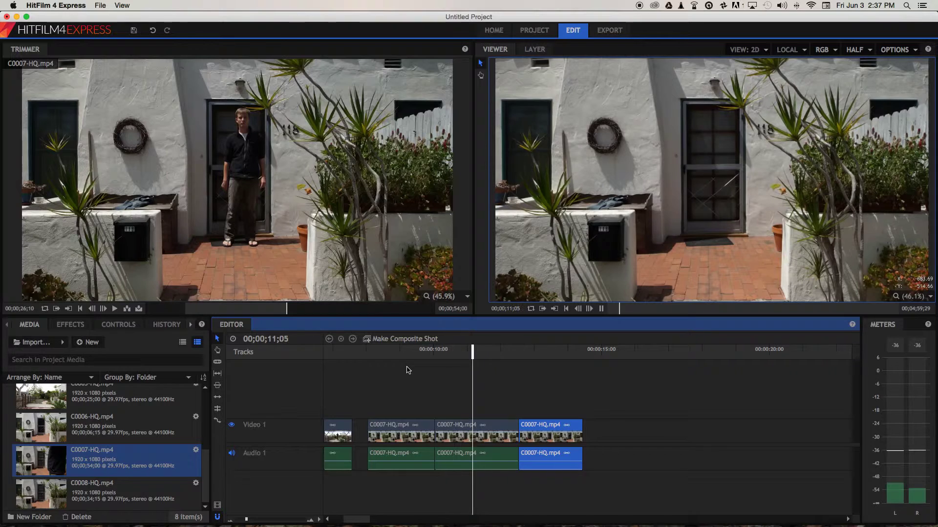
key("space")
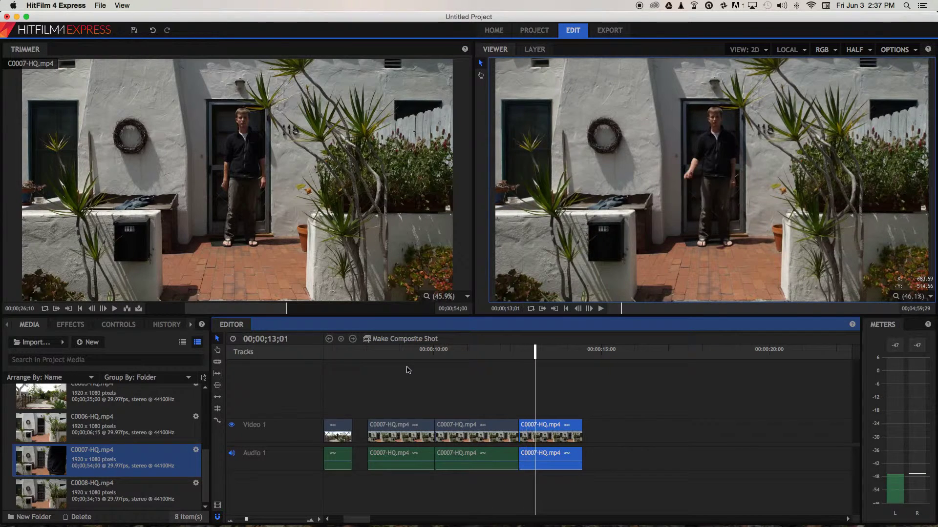
- Move the first and third C0007-HQ.mp4 segments to Video 2 so each overlaps the middle segment by about half a second
left_click_drag(419, 429, 436, 415)
left_click(541, 418)
left_click_drag(541, 417, 526, 415)
- Keyframe the first Video 2 segment's opacity to fade from 100% at the overlap's start to 0% at the clip's end
left_click(440, 350)
left_click_drag(248, 521, 268, 519)
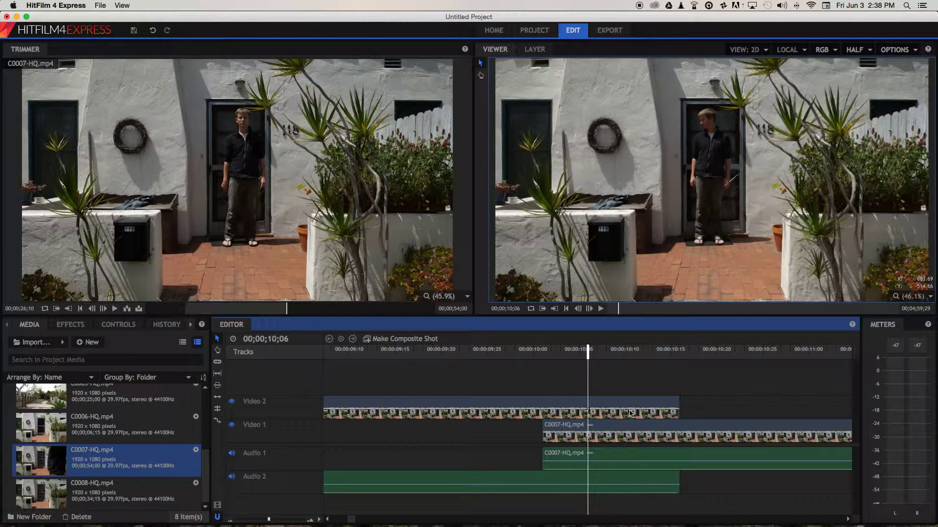
left_click(605, 410)
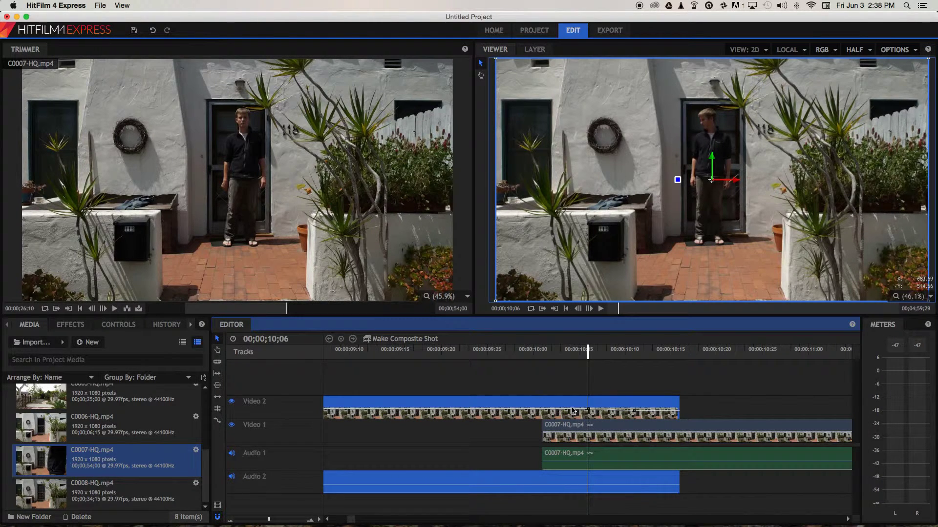
left_click(119, 326)
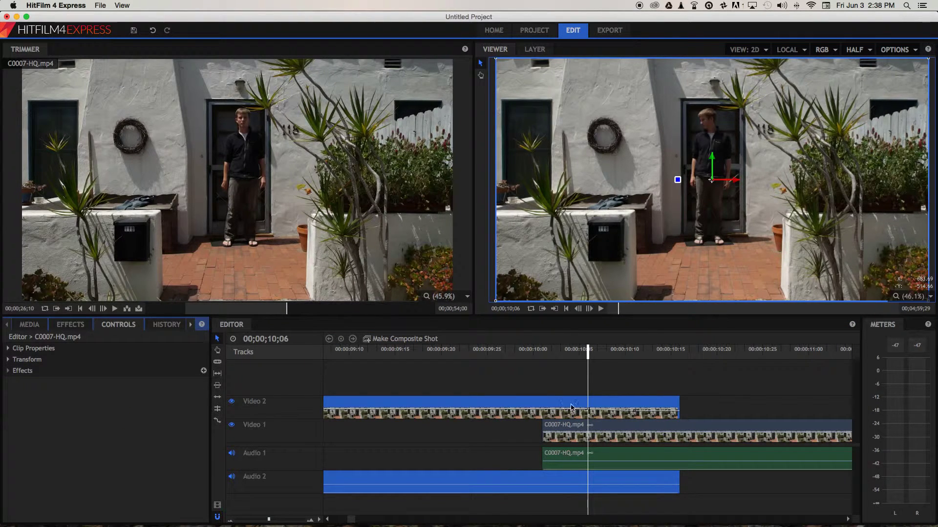
left_click(8, 360)
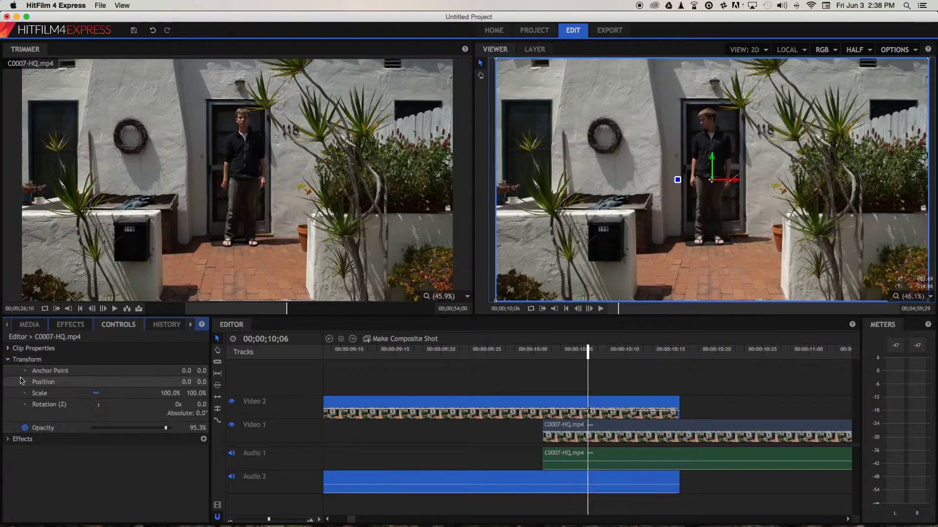
left_click_drag(166, 429, 203, 429)
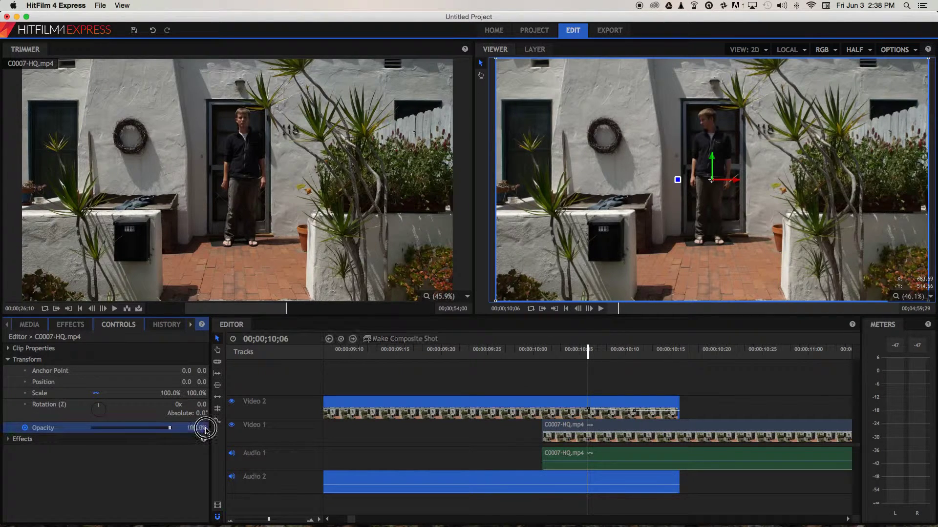
left_click_drag(588, 408, 550, 409)
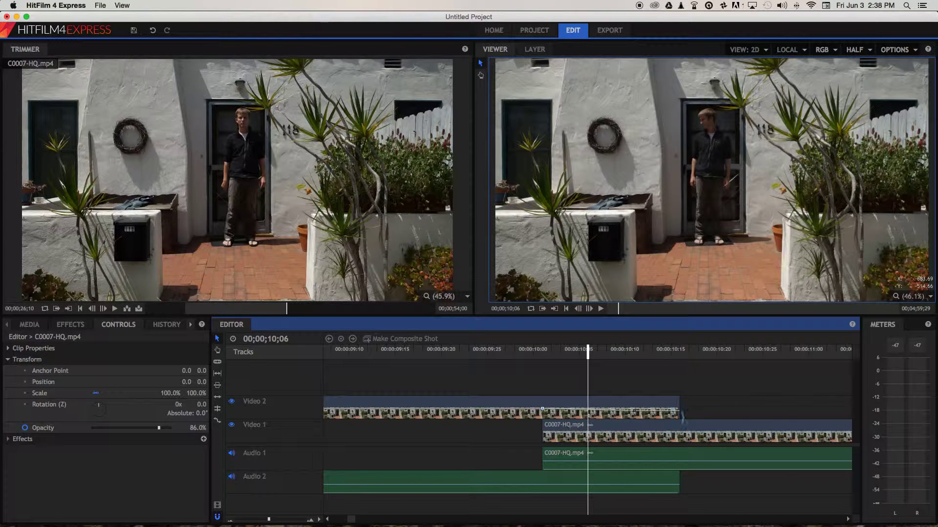
left_click_drag(634, 411, 687, 427)
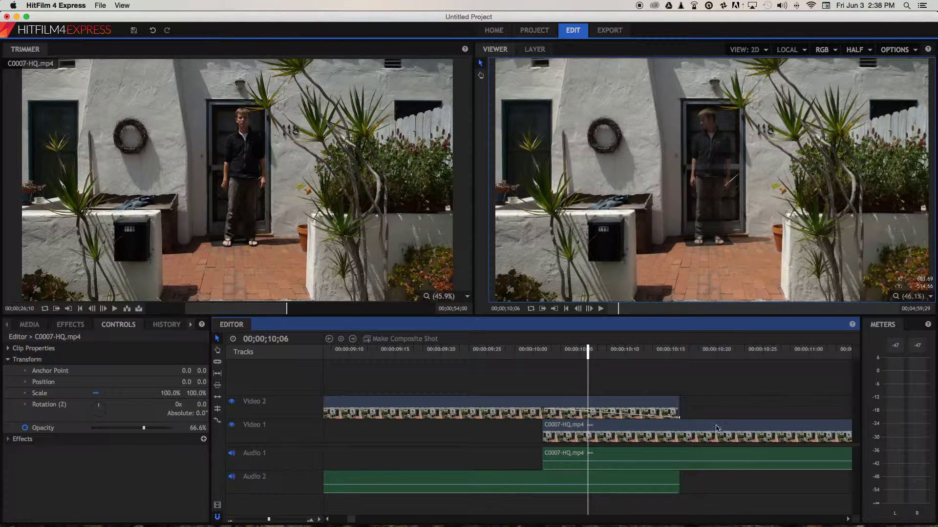
- Play back and scrub through the fade-out between the first Video 2 segment and the empty doorway clip
left_click(562, 401)
left_click_drag(585, 349, 396, 356)
key("space")
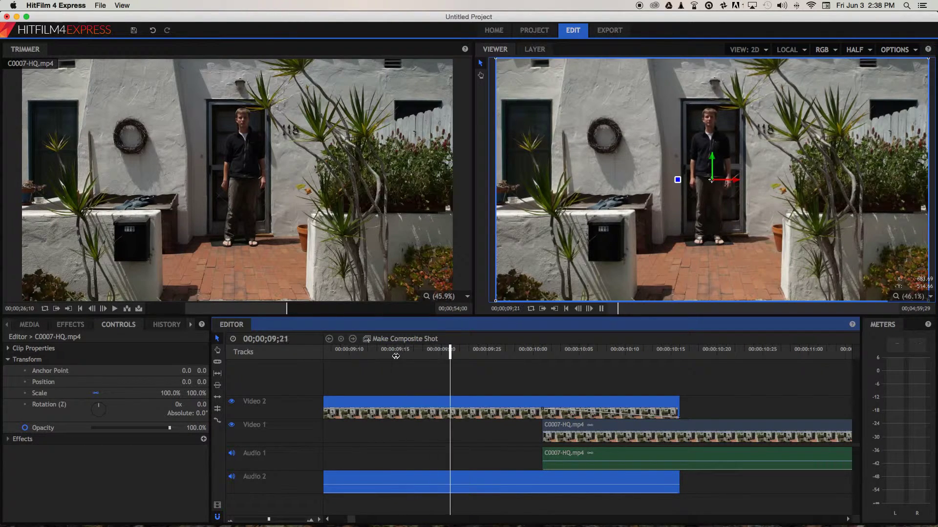
key("space")
left_click_drag(497, 349, 662, 352)
left_click(729, 421)
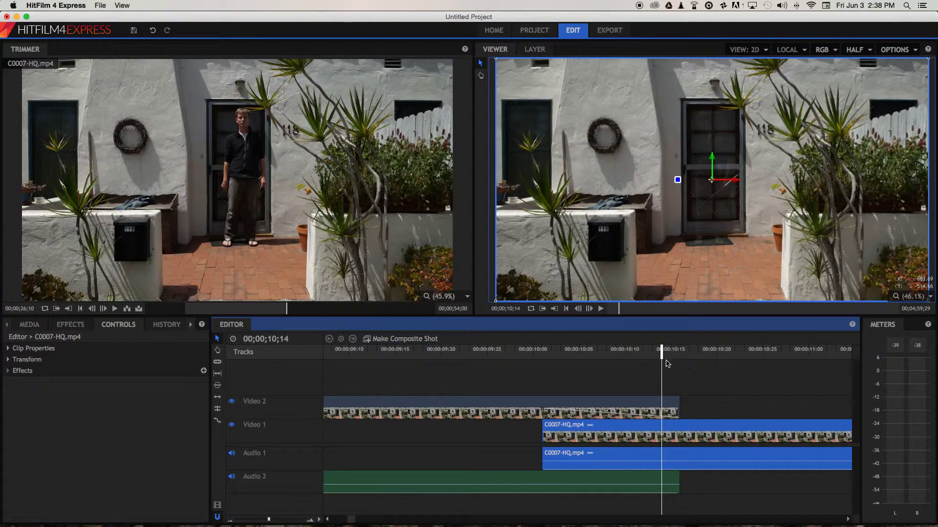
left_click_drag(661, 350, 707, 352)
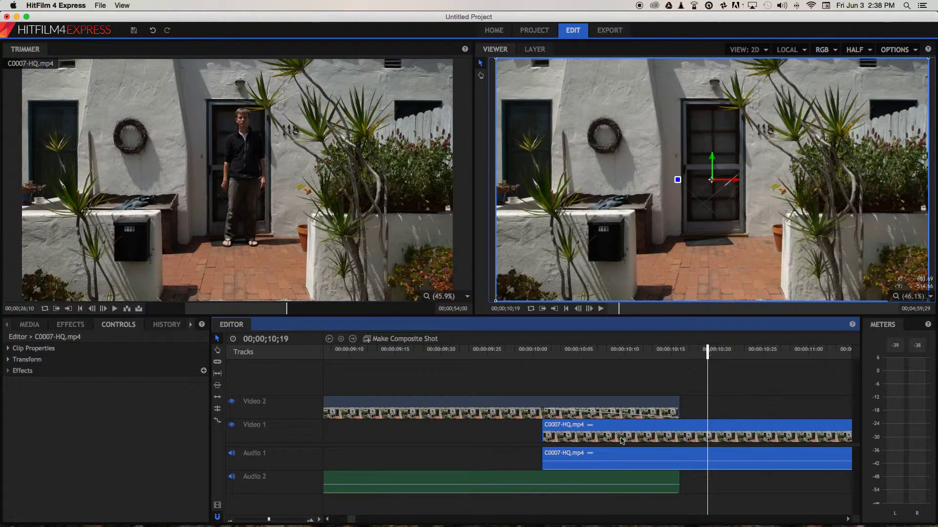
- Add a full-opacity keyframe to the second Video 2 segment at the end of its overlap with the Video 1 clip
left_click(361, 519)
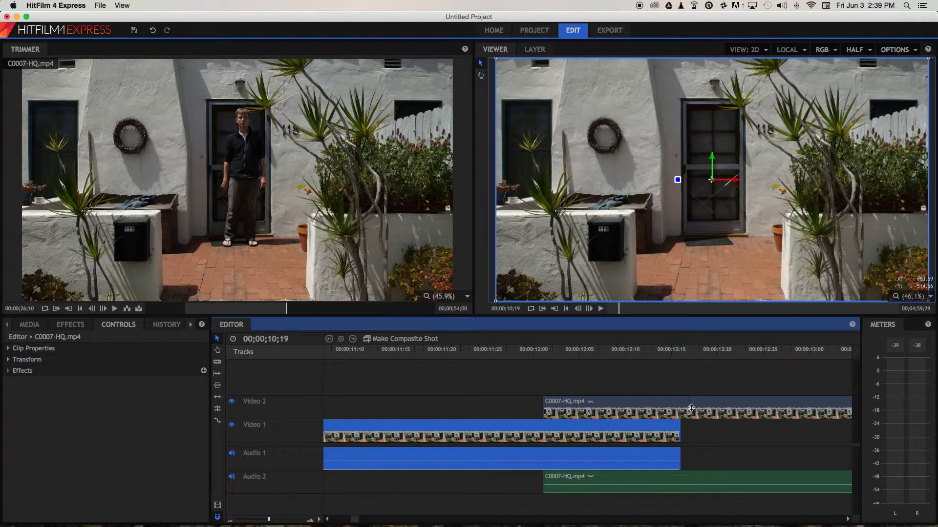
left_click(628, 407)
left_click(614, 409)
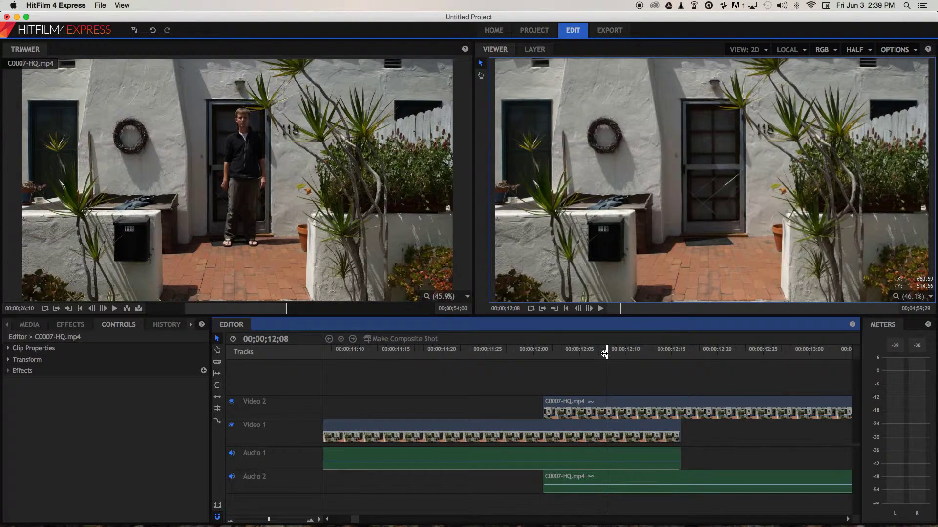
left_click(614, 398)
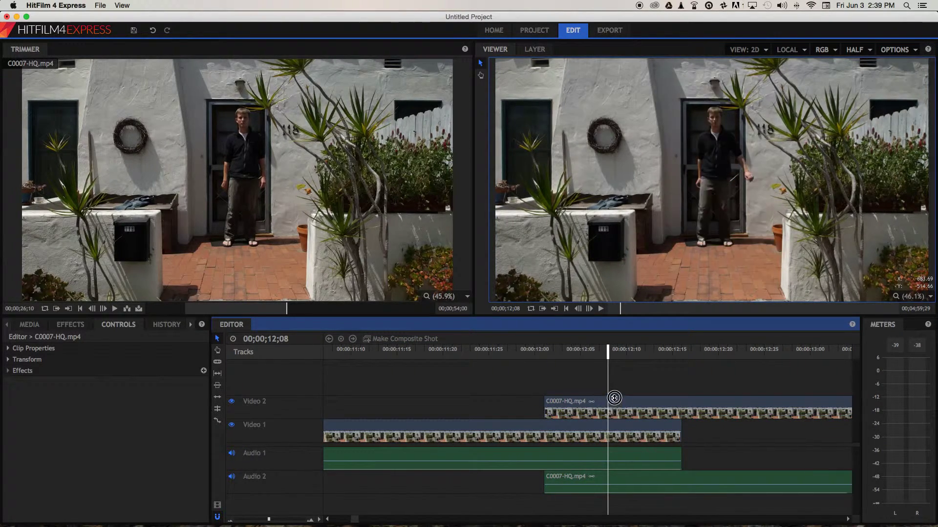
left_click_drag(607, 352, 570, 363)
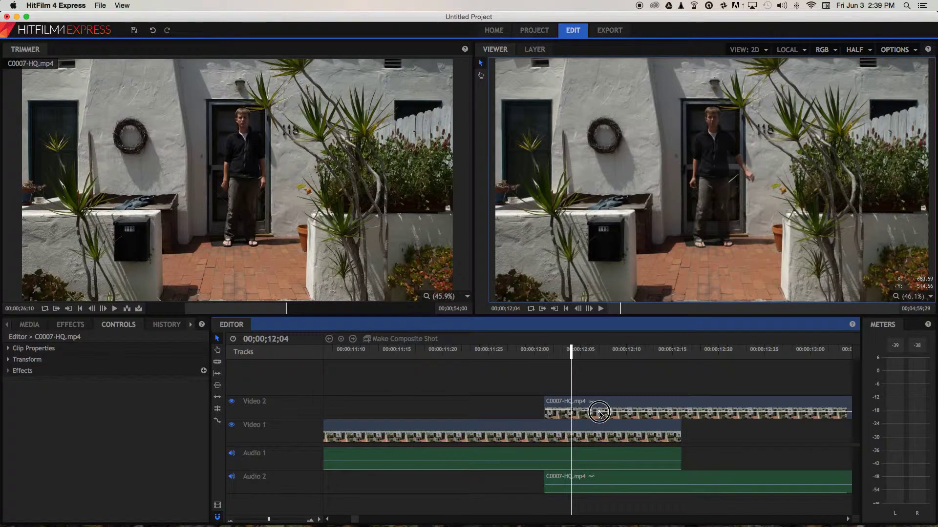
left_click_drag(600, 414, 681, 407)
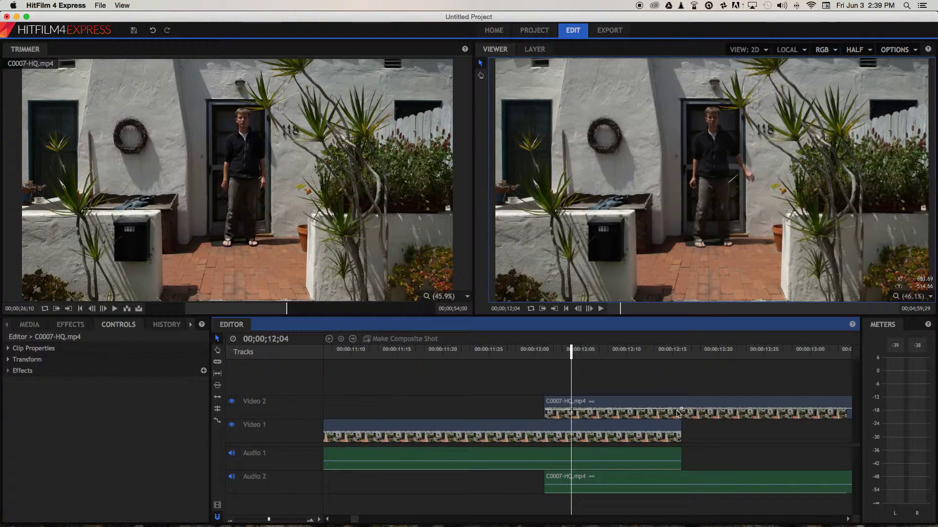
- Lower the opacity to fully transparent at the start of the second Video 2 segment to create a fade-in
left_click(655, 428)
left_click_drag(516, 354, 672, 360)
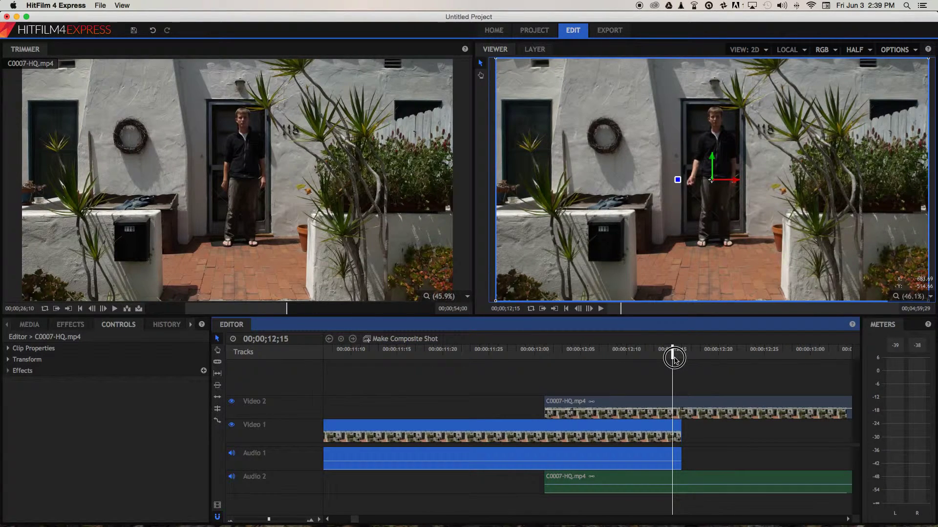
left_click(675, 402)
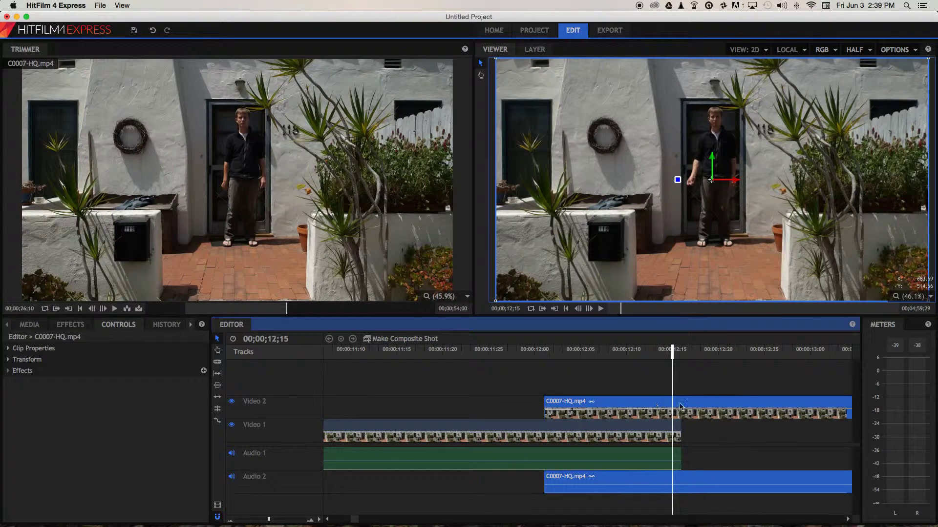
left_click_drag(572, 411, 542, 427)
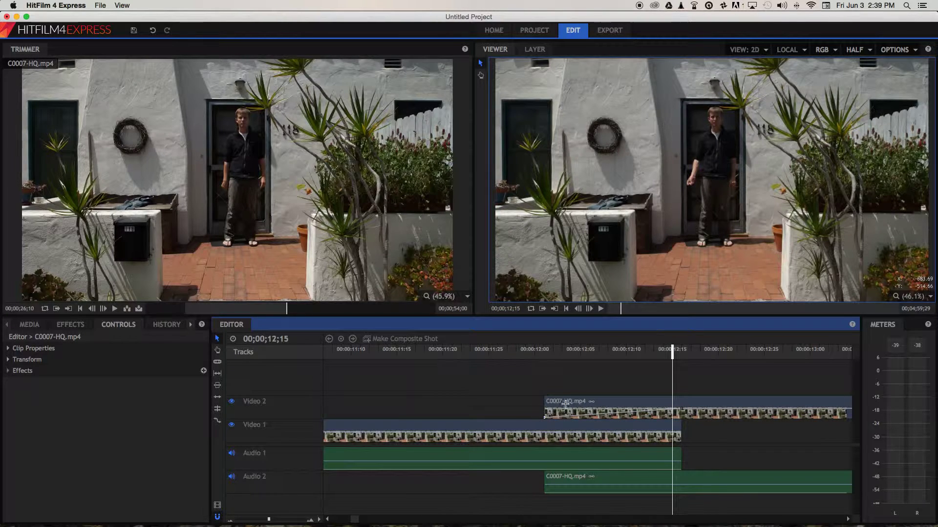
- Play back the fade-in of the second Video 2 segment from 00;00;11;20
left_click_drag(674, 350, 445, 369)
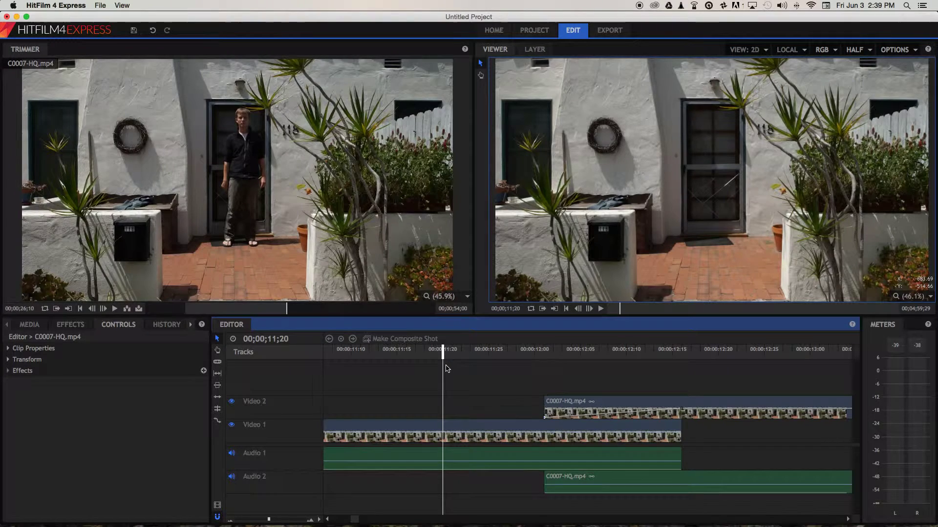
key("space")
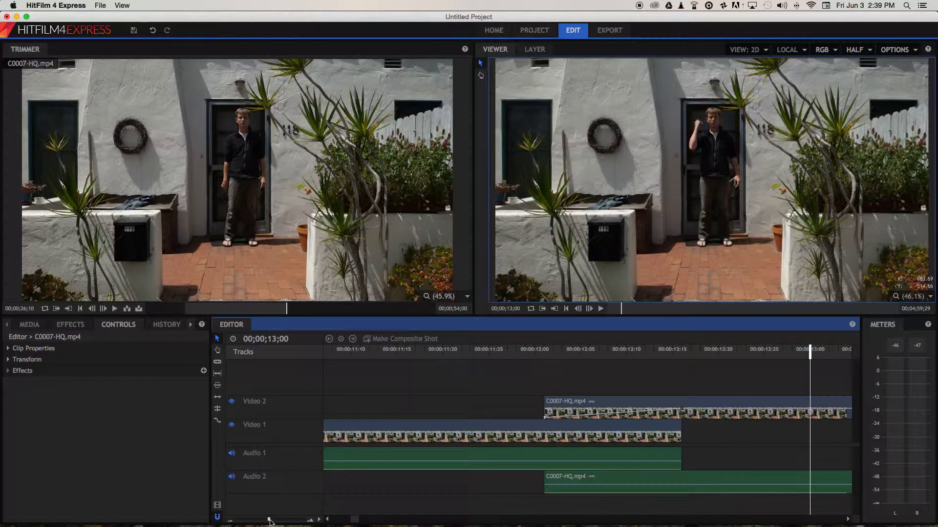
- Set the viewer's playback quality to Quarter with the playhead near the start of the first Video 2 segment
left_click_drag(269, 522, 250, 520)
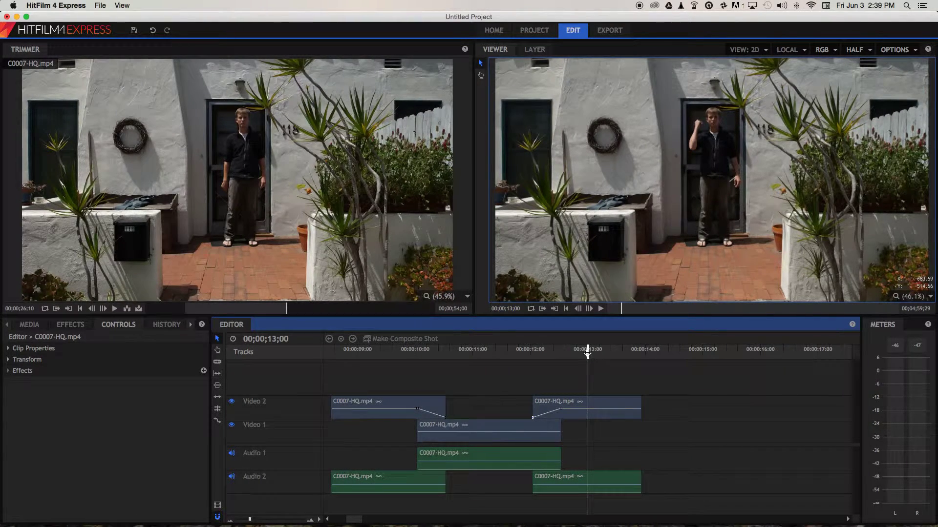
left_click_drag(587, 354, 361, 359)
left_click(866, 51)
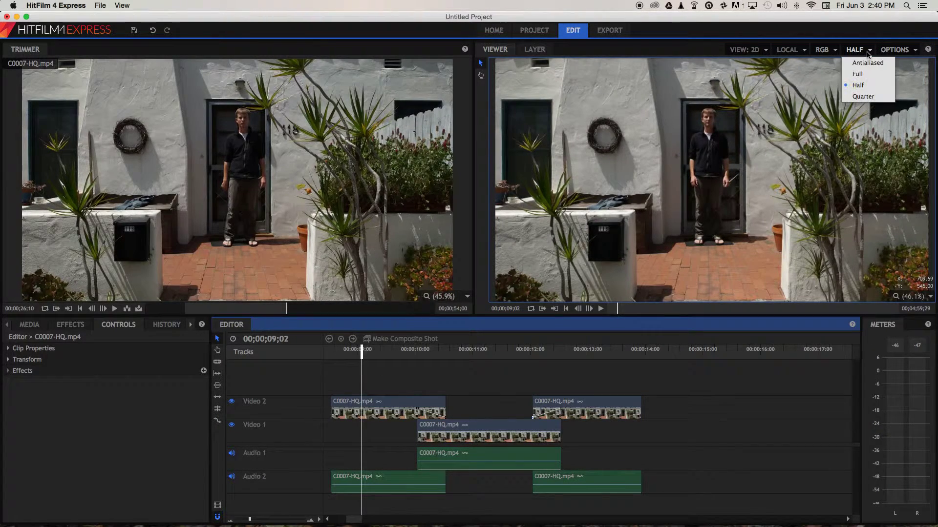
left_click(863, 96)
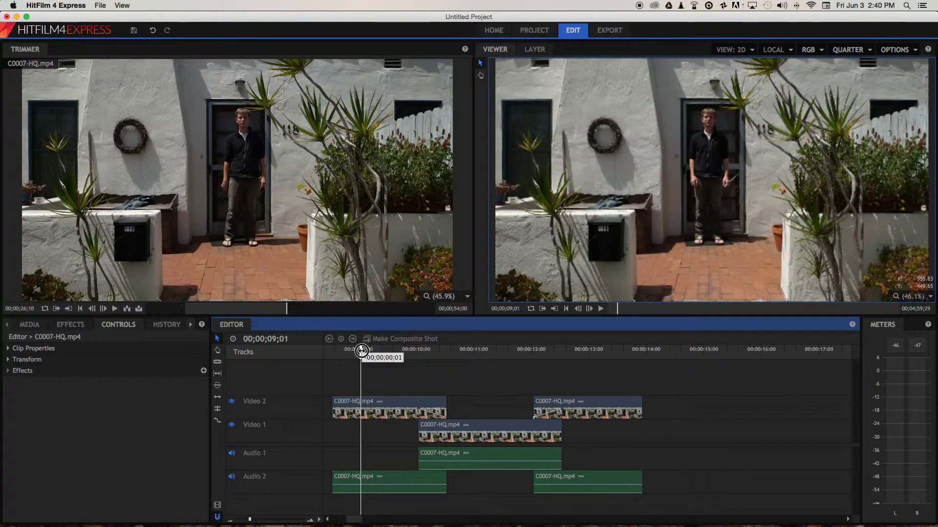
- Play back the complete C0007-HQ.mp4 fade-out and fade-in sequence at the reduced quality
key("space")
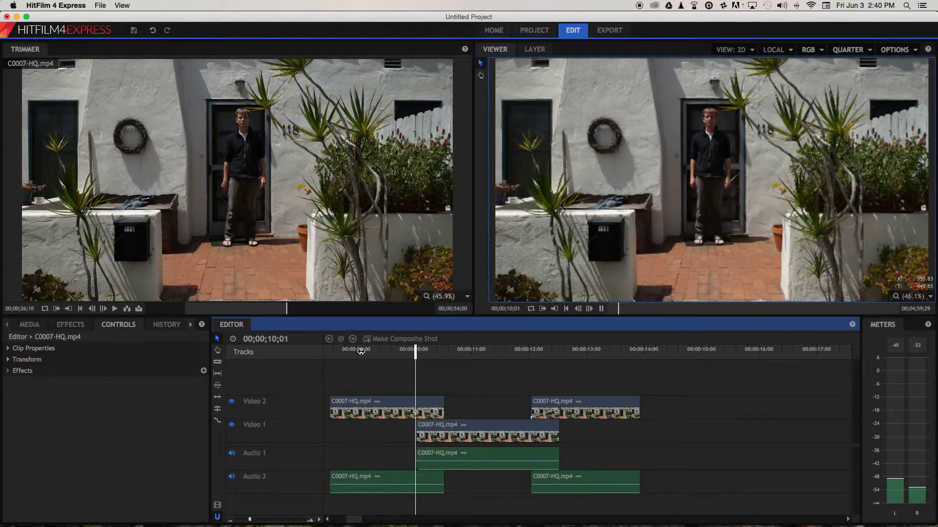
key("space")
left_click_drag(443, 352, 383, 352)
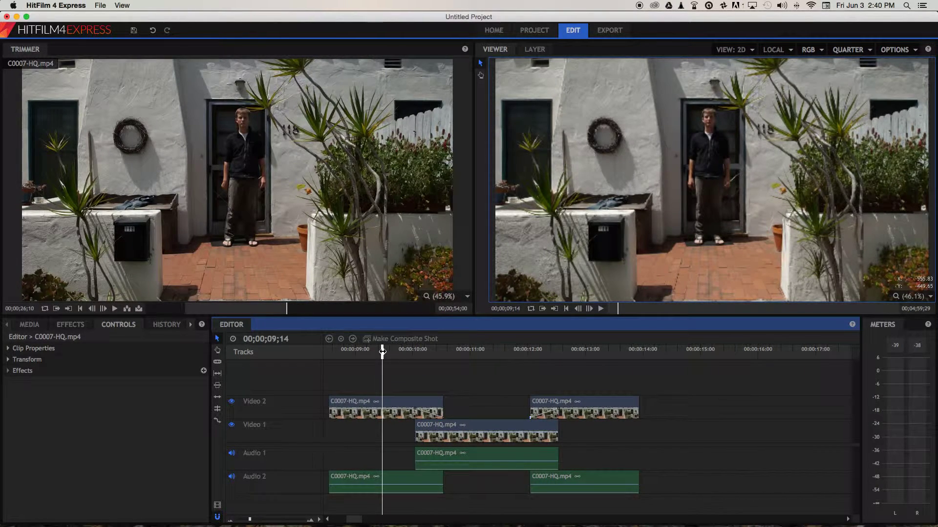
key("space")
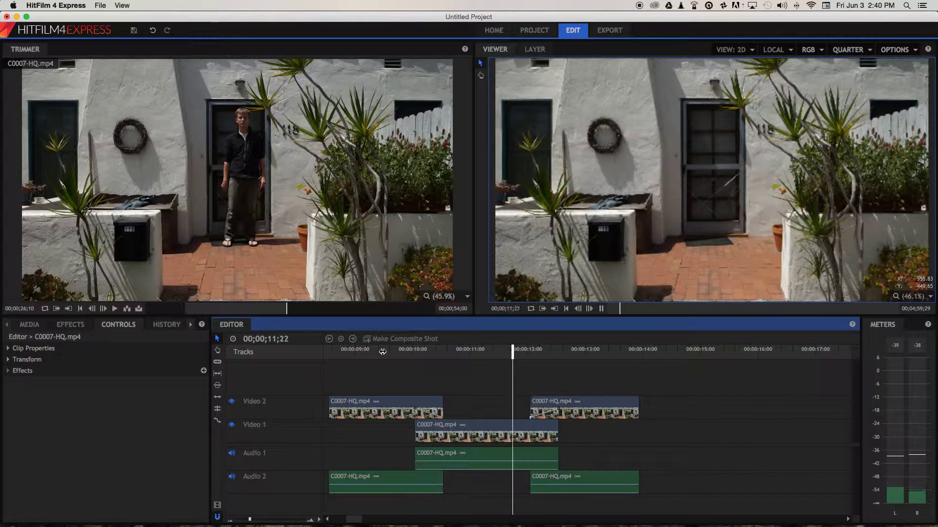
key("space")
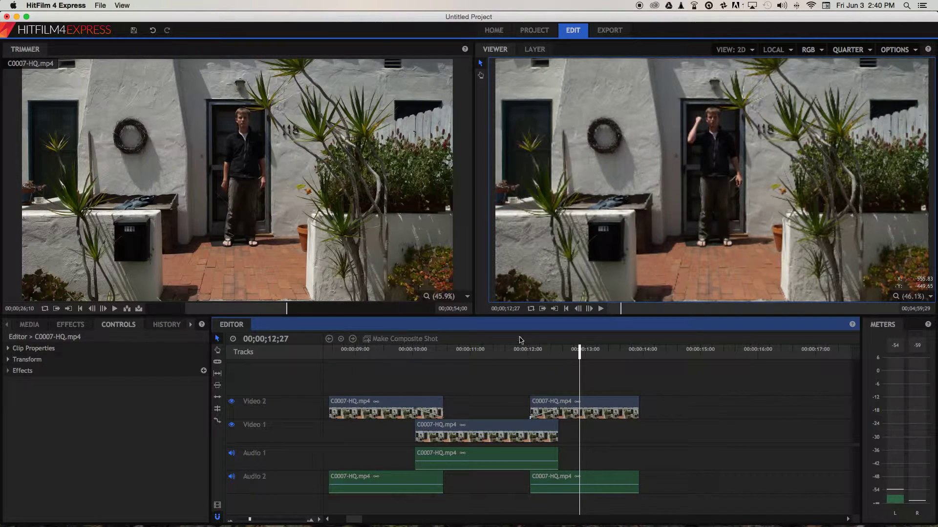
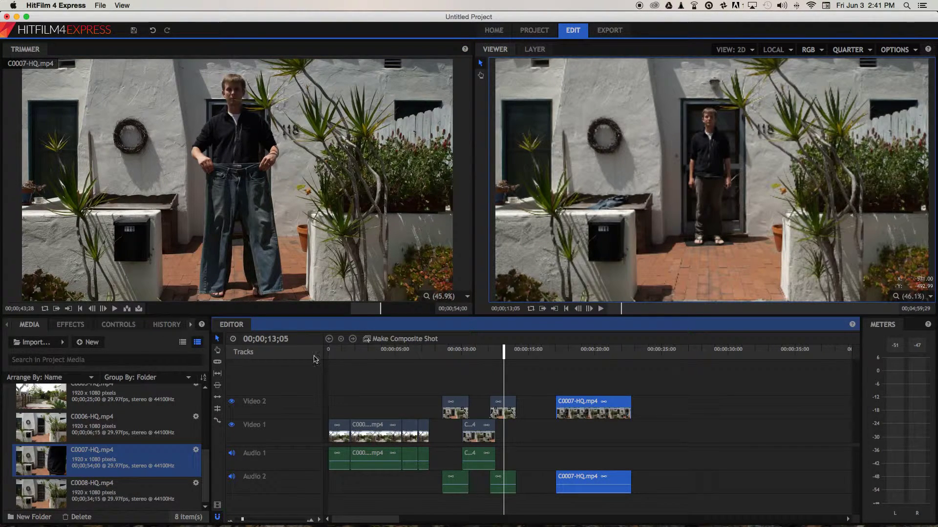
- Set the start of C0008-HQ.mp4 to 00;00;06;23 in the Trimmer and place it directly after the last C0007-HQ.mp4 clip on Video 2
left_click_drag(380, 310, 423, 315)
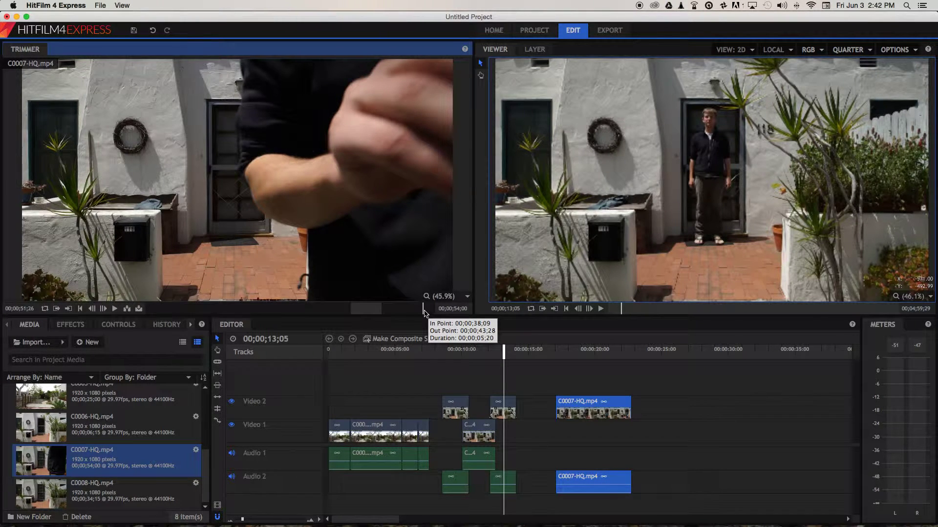
left_click(46, 492)
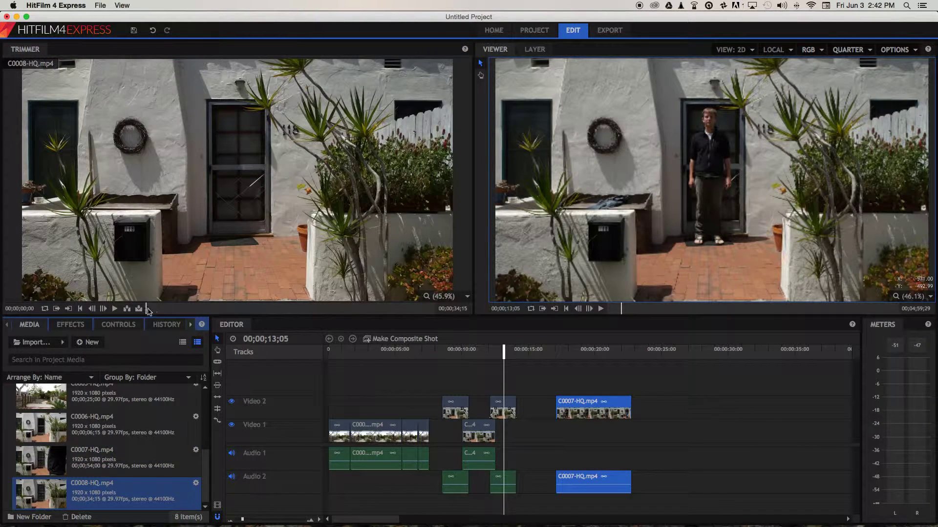
left_click_drag(148, 311, 194, 309)
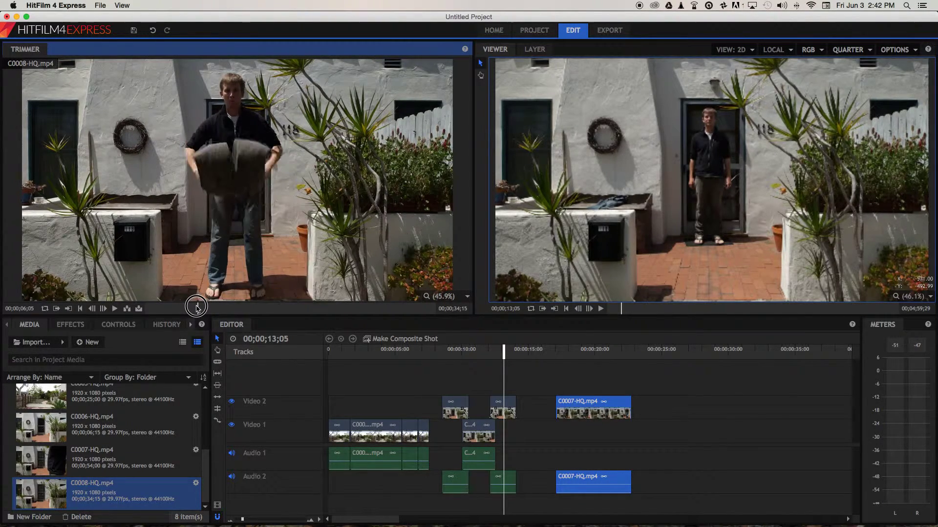
left_click_drag(197, 308, 196, 307)
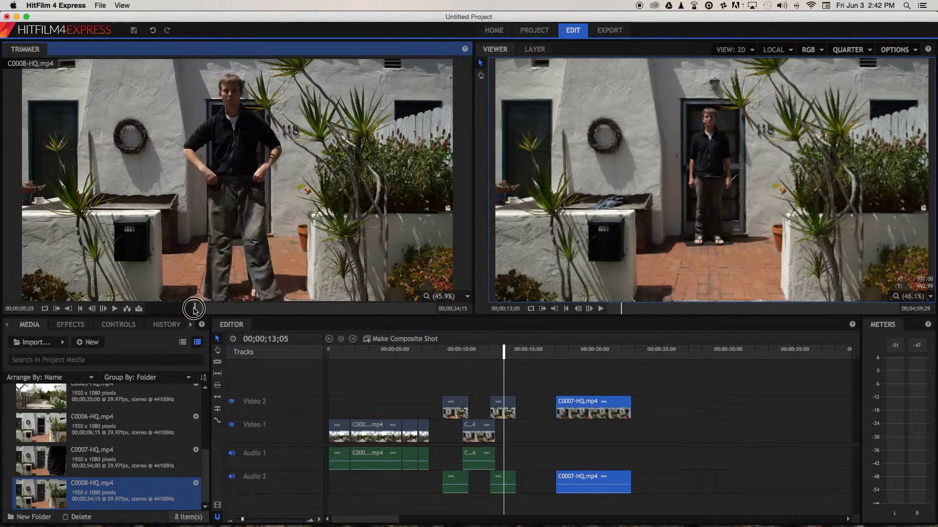
mouse_move(203, 309)
left_mouse_down()
mouse_move(227, 308)
mouse_move(193, 307)
mouse_move(202, 311)
left_mouse_up()
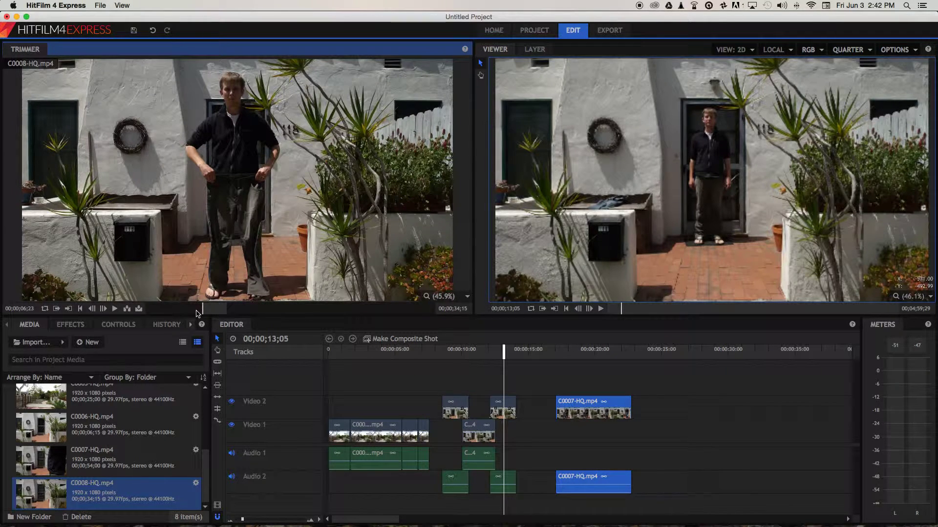
left_click_drag(218, 226, 636, 410)
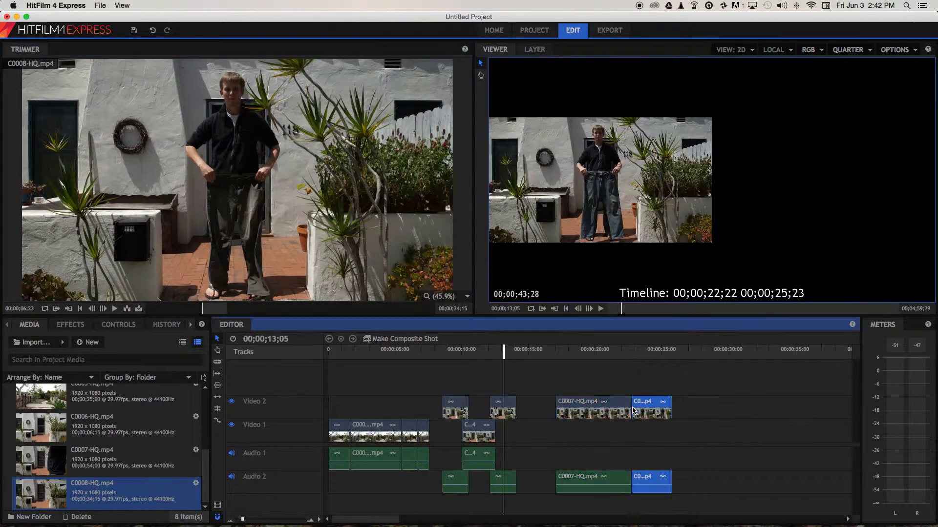
- Trim the end of the last C0007-HQ.mp4 clip to 00;00;20;23 and move the C0008-HQ.mp4 clip against it
left_click_drag(507, 352, 616, 351)
left_click_drag(244, 521, 251, 520)
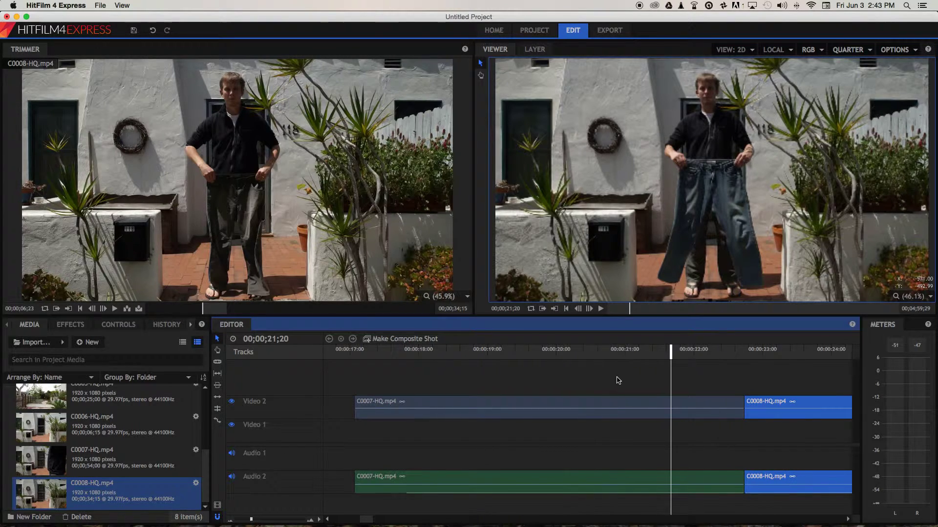
left_click_drag(670, 353, 612, 360)
left_click_drag(747, 405, 611, 404)
left_click_drag(606, 352, 608, 354)
left_click_drag(751, 383, 791, 512)
left_click_drag(775, 405, 635, 405)
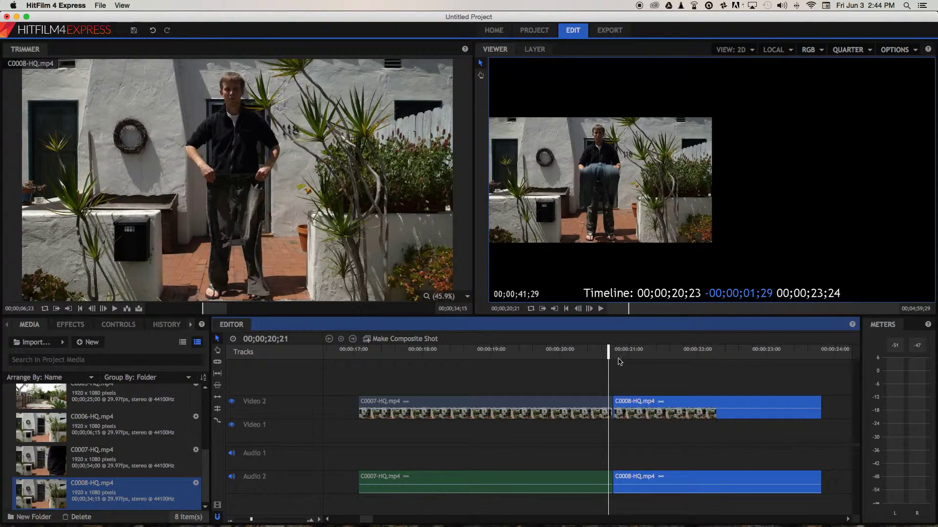
- Cut away the part of C0008-HQ.mp4 before 00;00;21;18 and close the gap to the preceding C0007-HQ.mp4 clip
left_click_drag(617, 353, 670, 355)
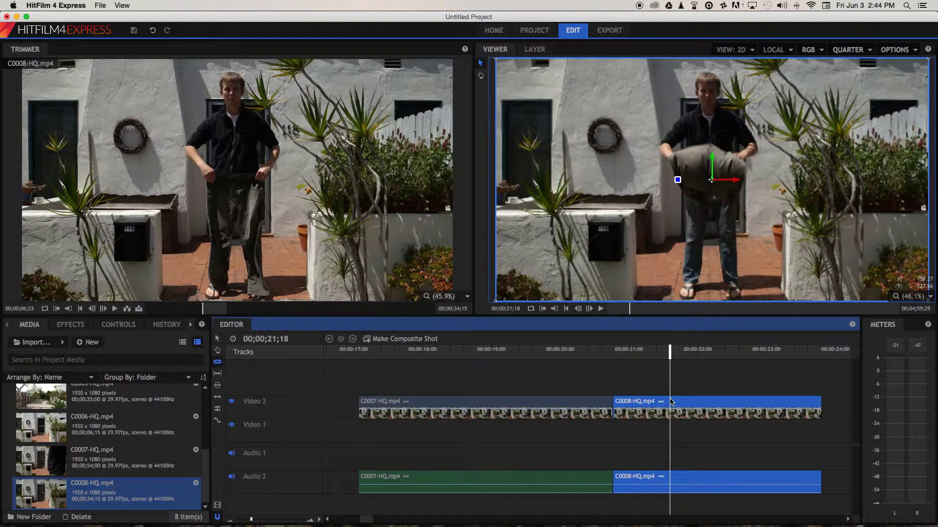
key("super+shift+d")
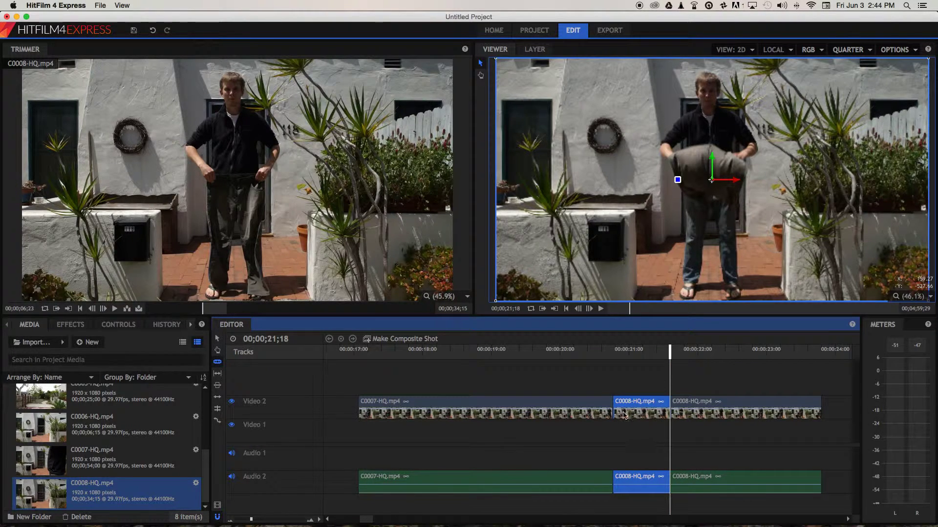
key("Delete")
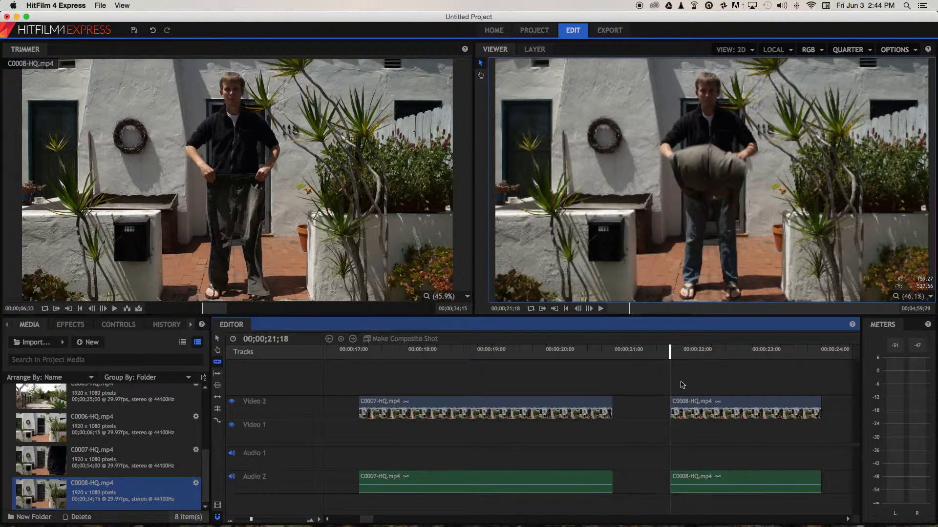
key("v")
left_click_drag(704, 376, 748, 504)
left_click_drag(742, 403, 629, 403)
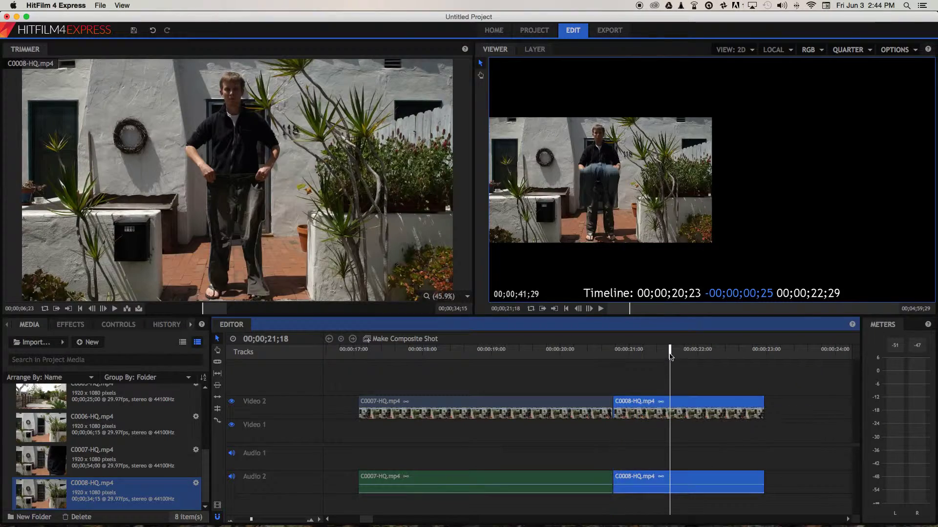
- Play back the cut from C0007-HQ.mp4 to C0008-HQ.mp4 twice and scrub through the C0008-HQ.mp4 clip to check the pants swap
left_click_drag(634, 354, 525, 357)
key("space")
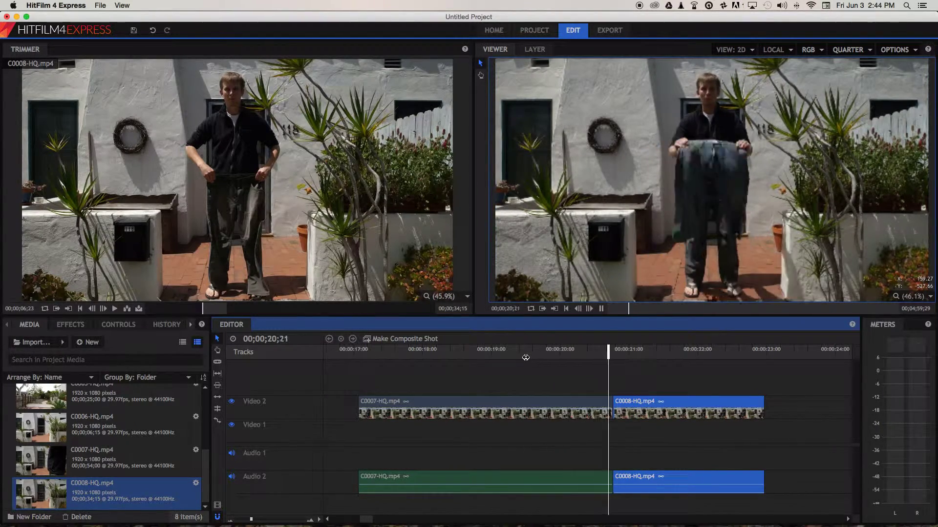
key("space")
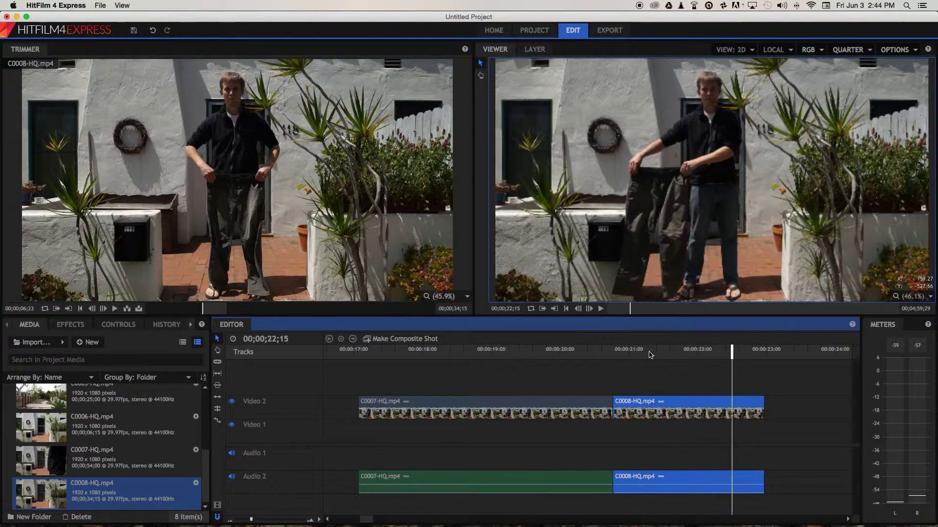
left_click_drag(740, 353, 545, 363)
key("space")
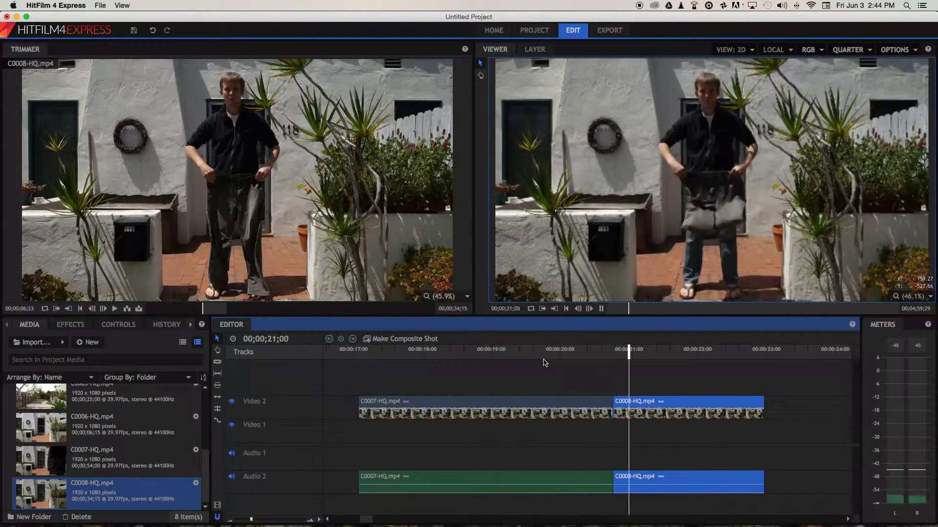
key("space")
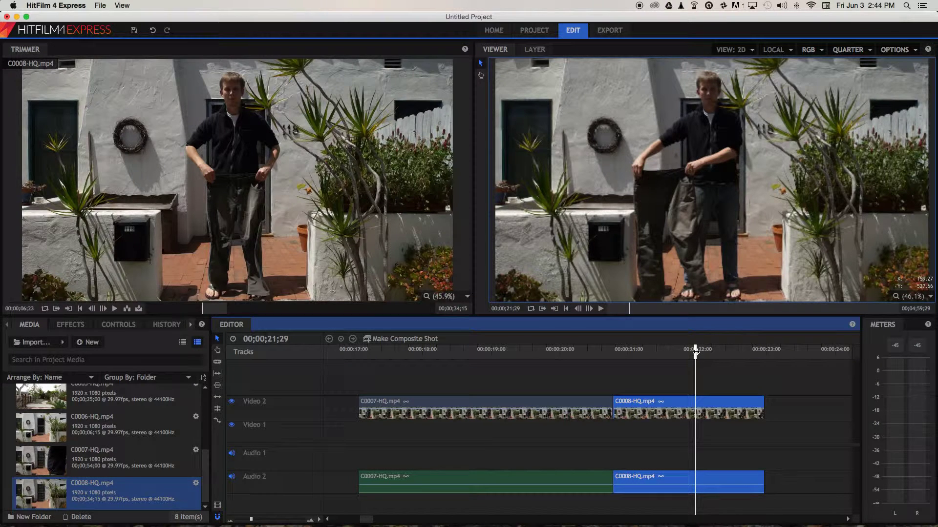
left_click_drag(695, 352, 674, 351)
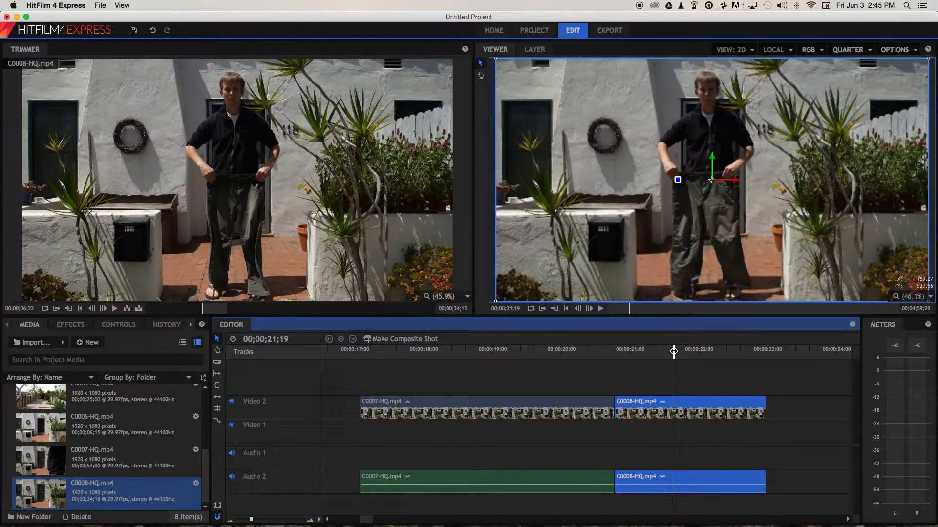